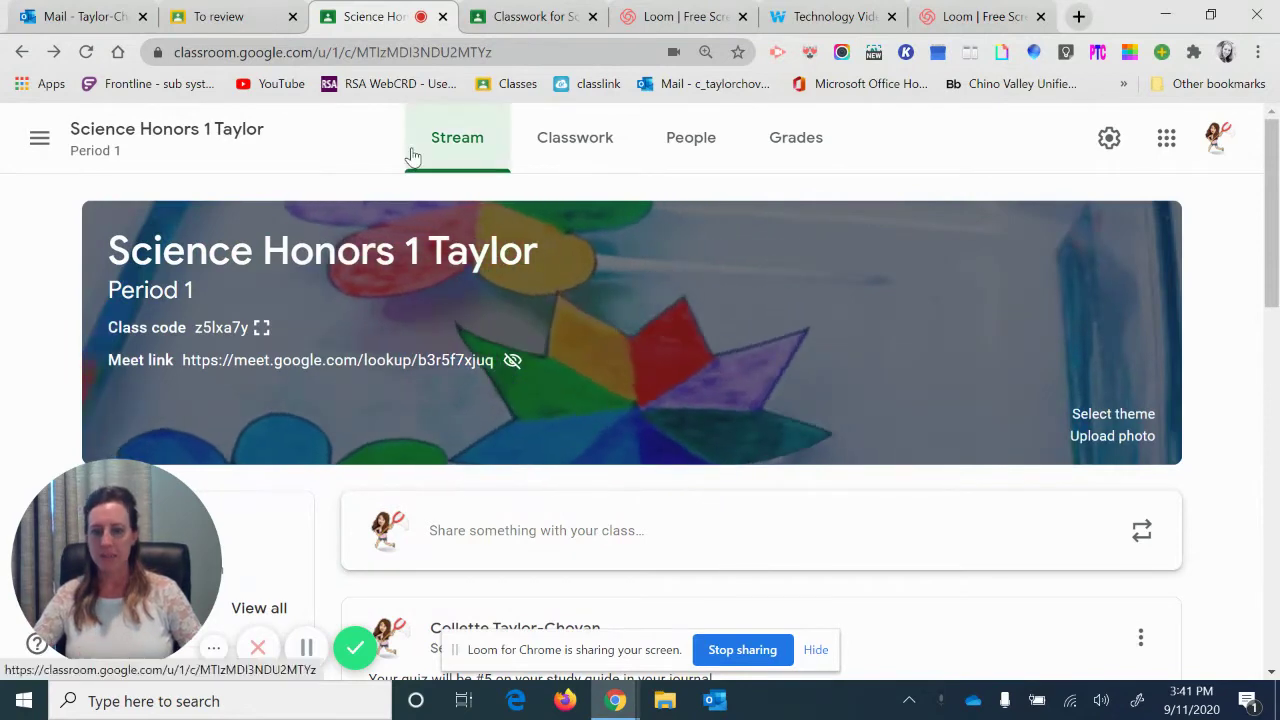
Step: Look through the class settings, then return to the class stream
{"action": "scroll", "coordinate": [650, 450], "scroll_direction": "down", "scroll_amount": 1}
{"action": "scroll", "coordinate": [675, 453], "scroll_direction": "down", "scroll_amount": 2}
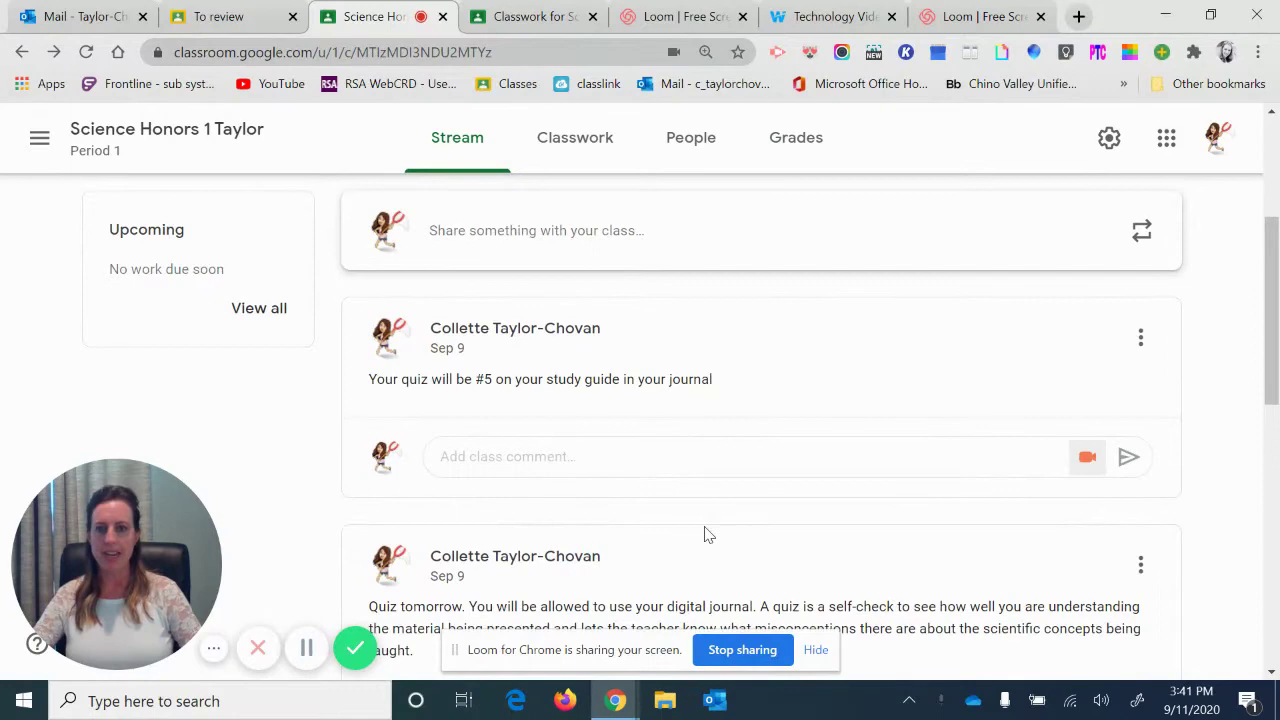
{"action": "scroll", "coordinate": [705, 533], "scroll_direction": "up", "scroll_amount": 3}
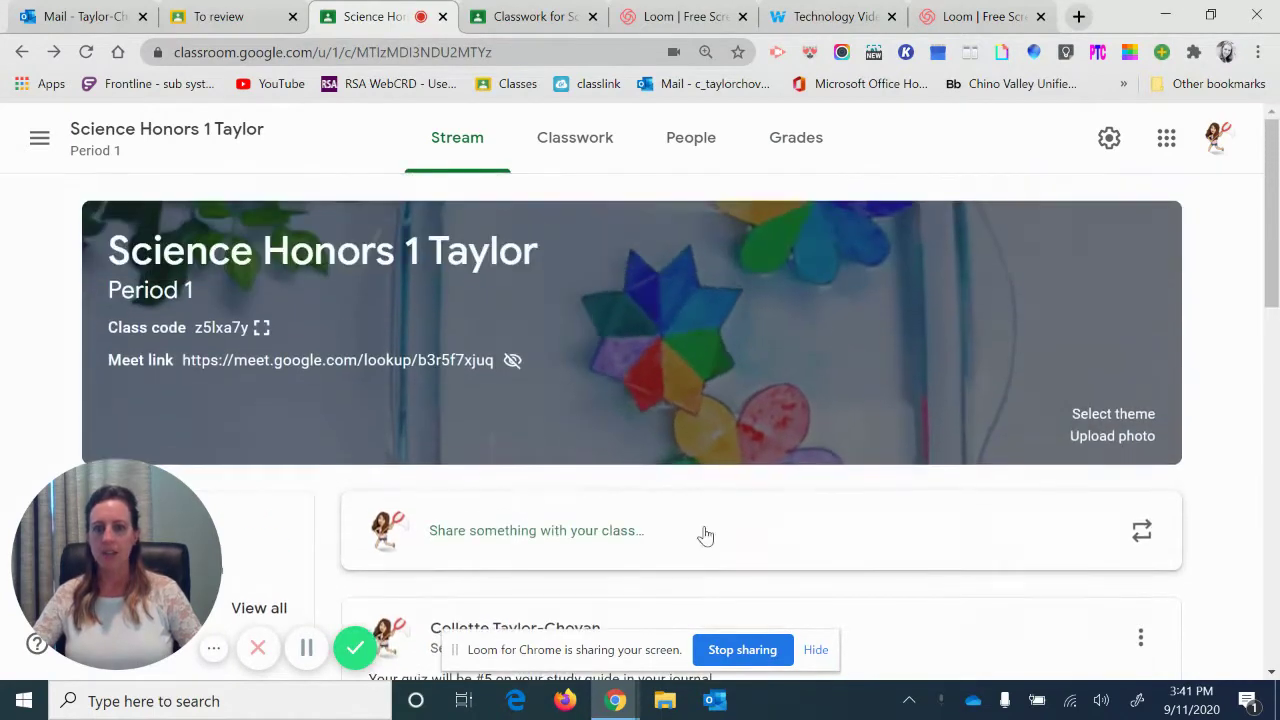
{"action": "left_click", "coordinate": [1106, 142]}
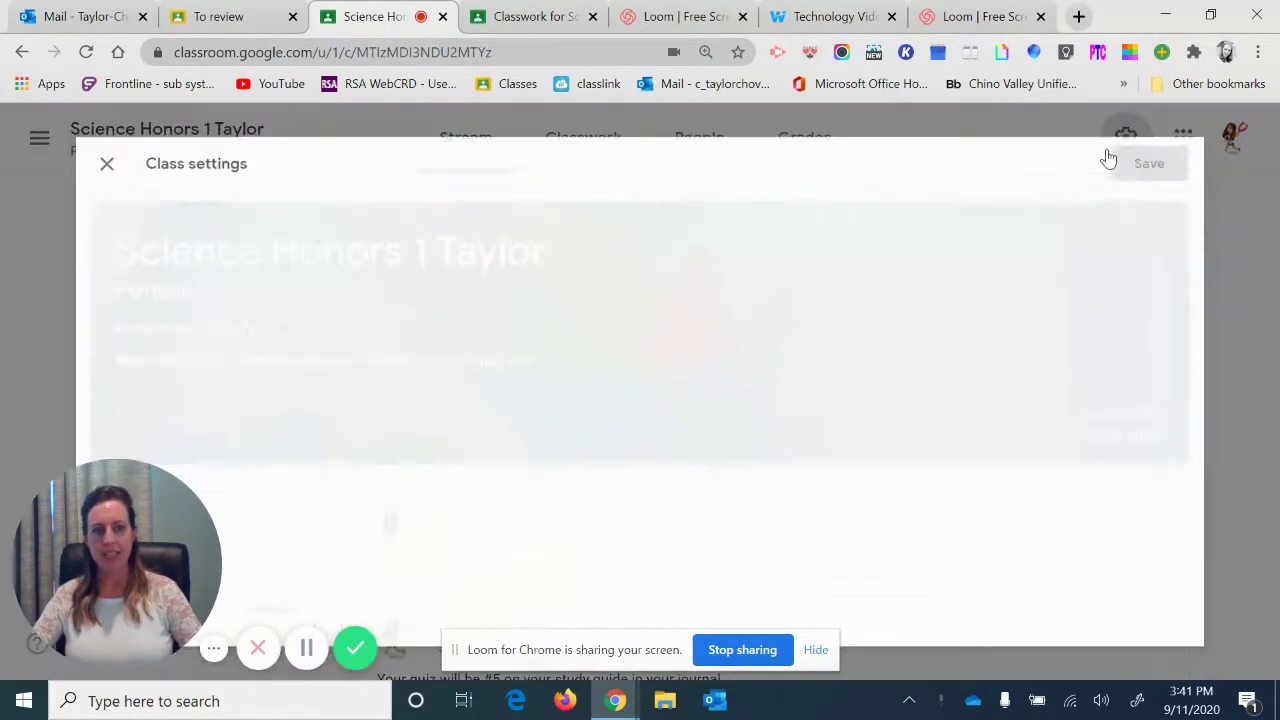
{"action": "scroll", "coordinate": [797, 270], "scroll_direction": "down", "scroll_amount": 6}
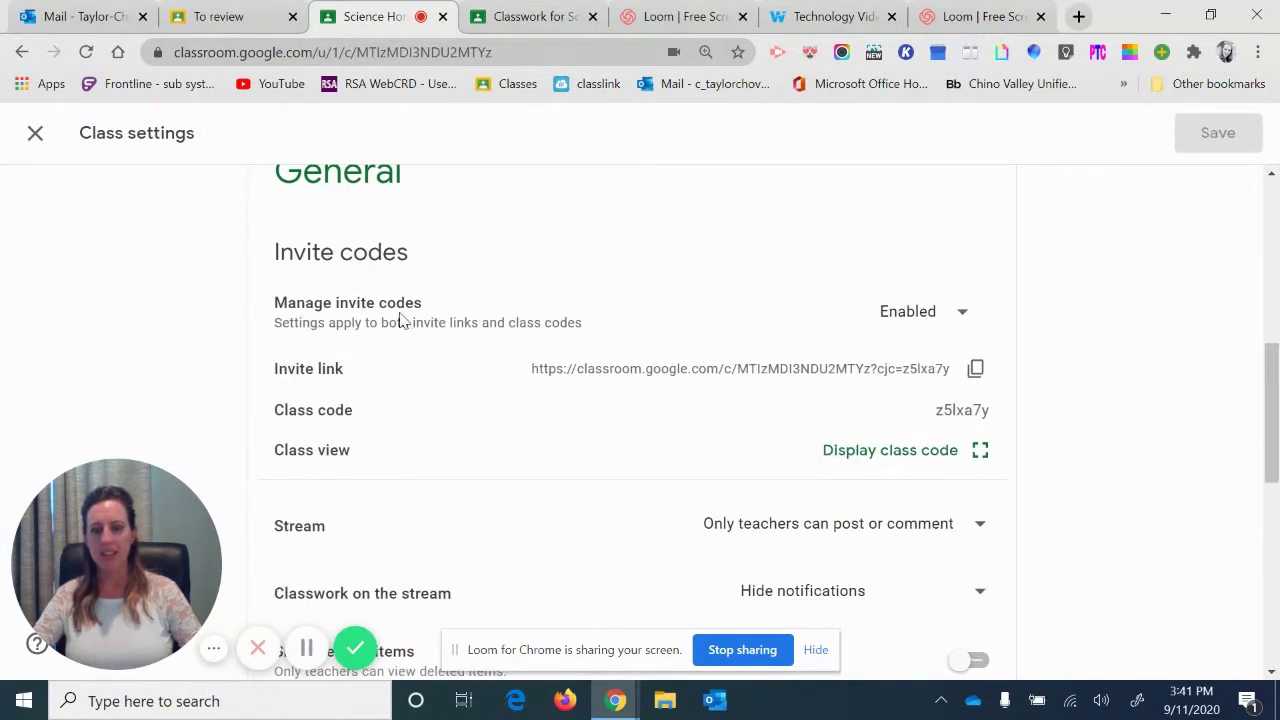
{"action": "scroll", "coordinate": [405, 320], "scroll_direction": "down", "scroll_amount": 1}
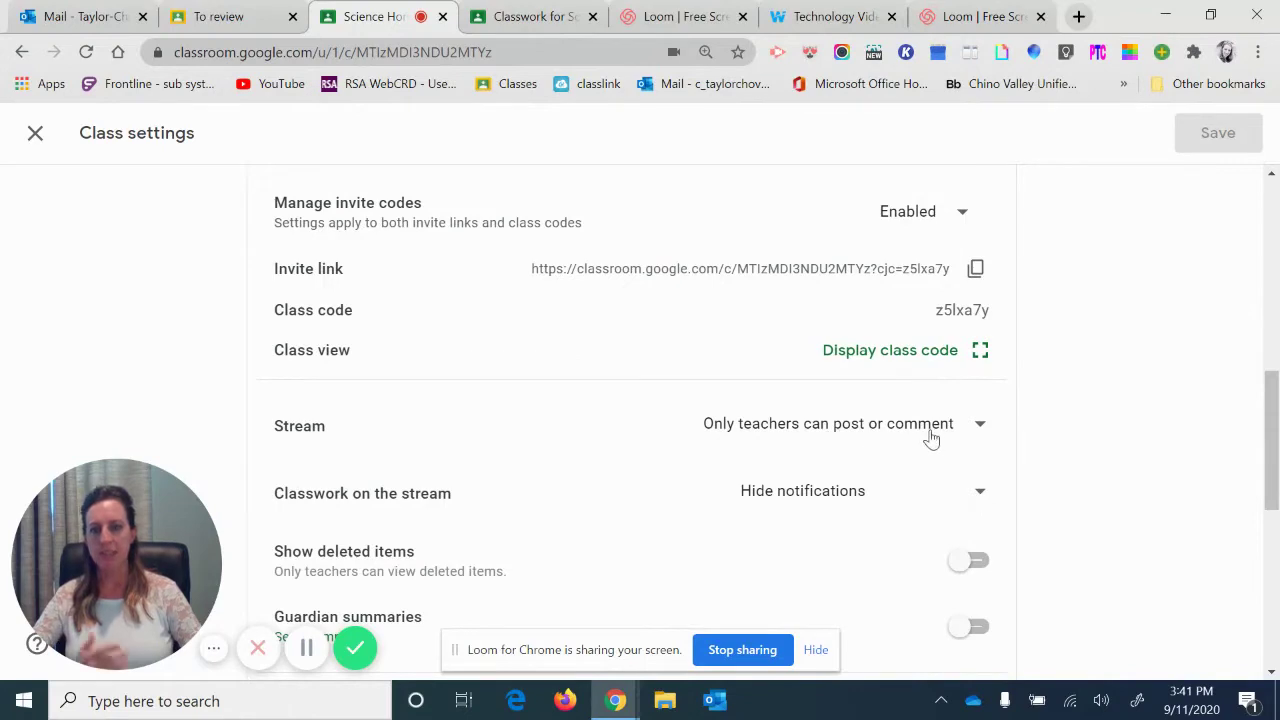
{"action": "left_click", "coordinate": [35, 133]}
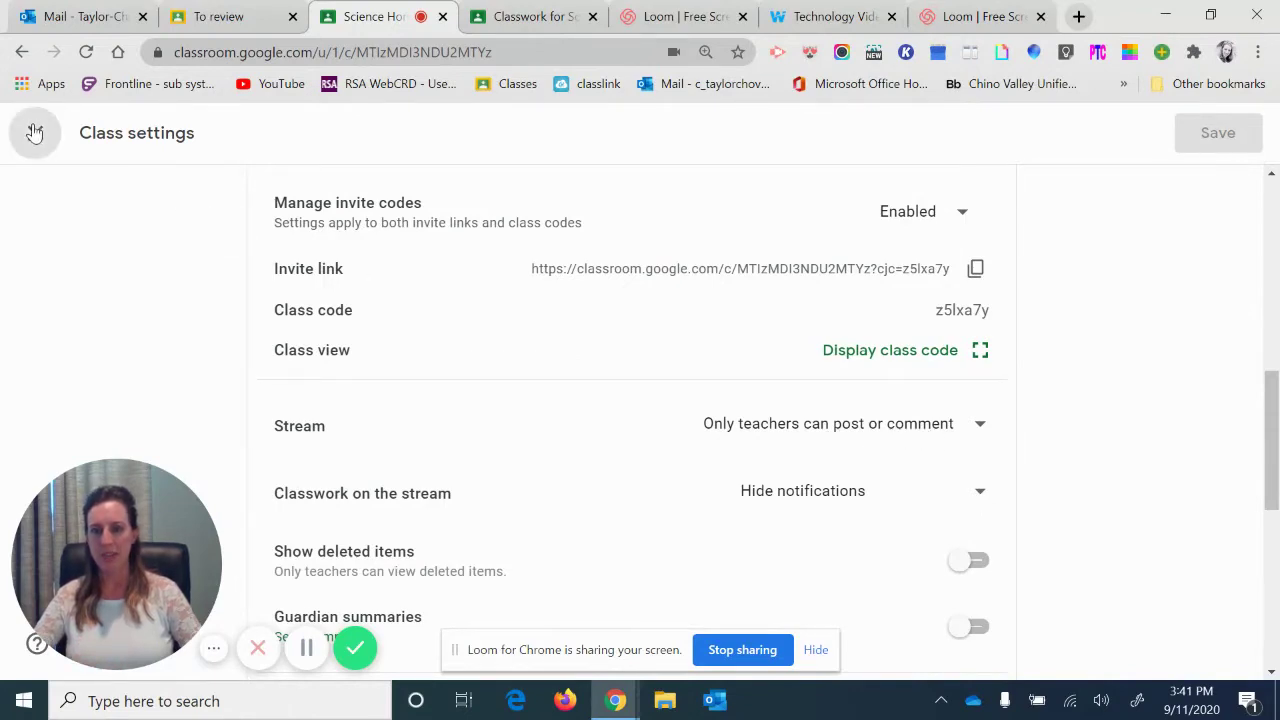
Step: On the Classwork list, check the Observe/Infer Quiz submission counts, then collapse it
{"action": "left_click", "coordinate": [497, 30]}
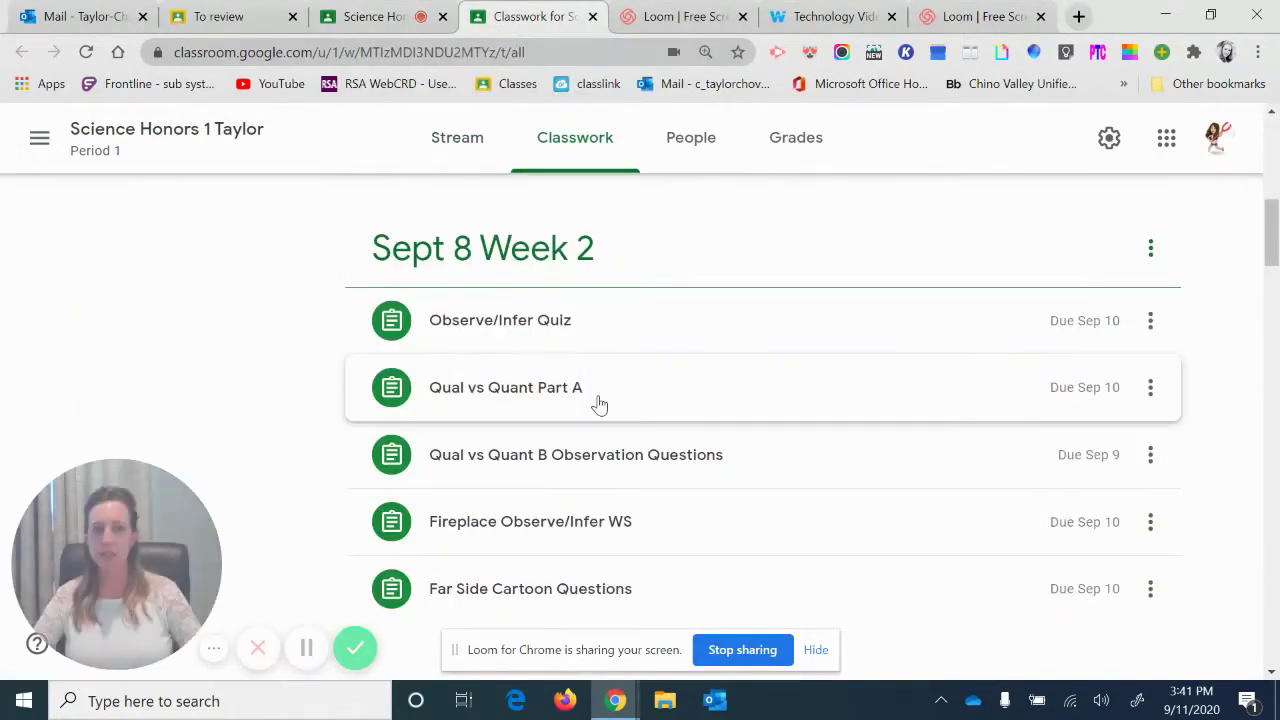
{"action": "left_click", "coordinate": [607, 345]}
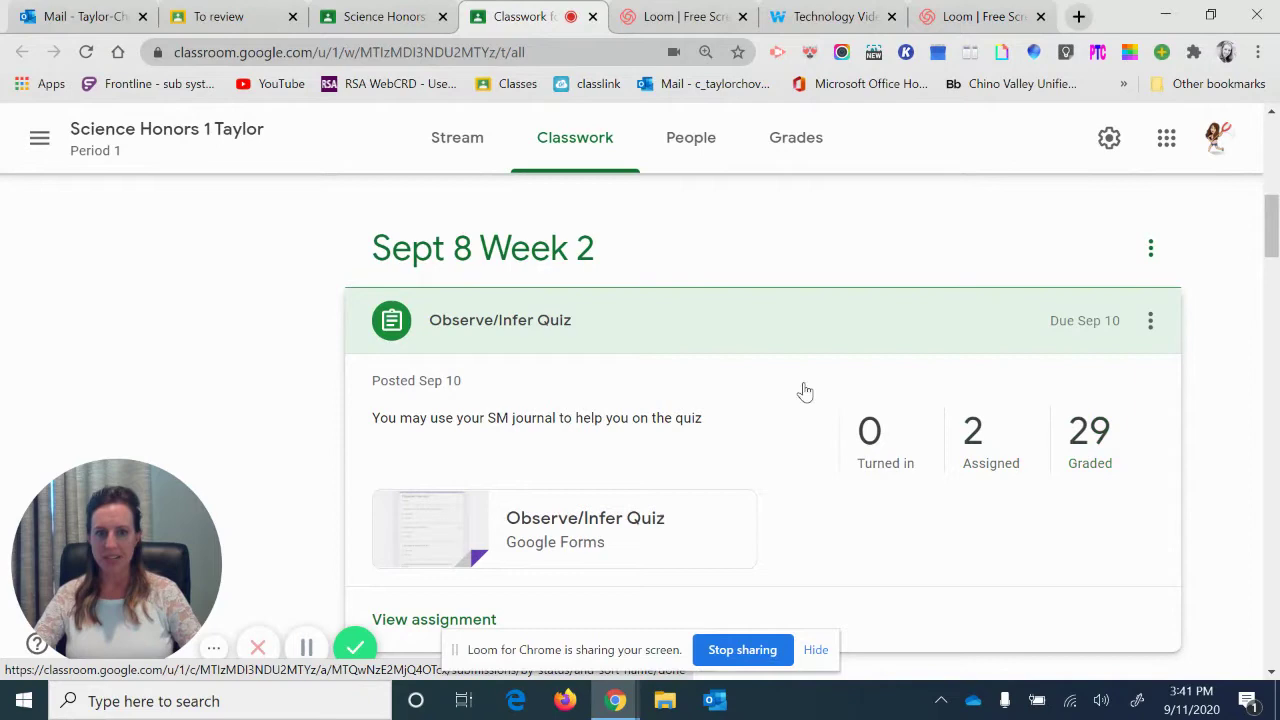
{"action": "left_click", "coordinate": [665, 330]}
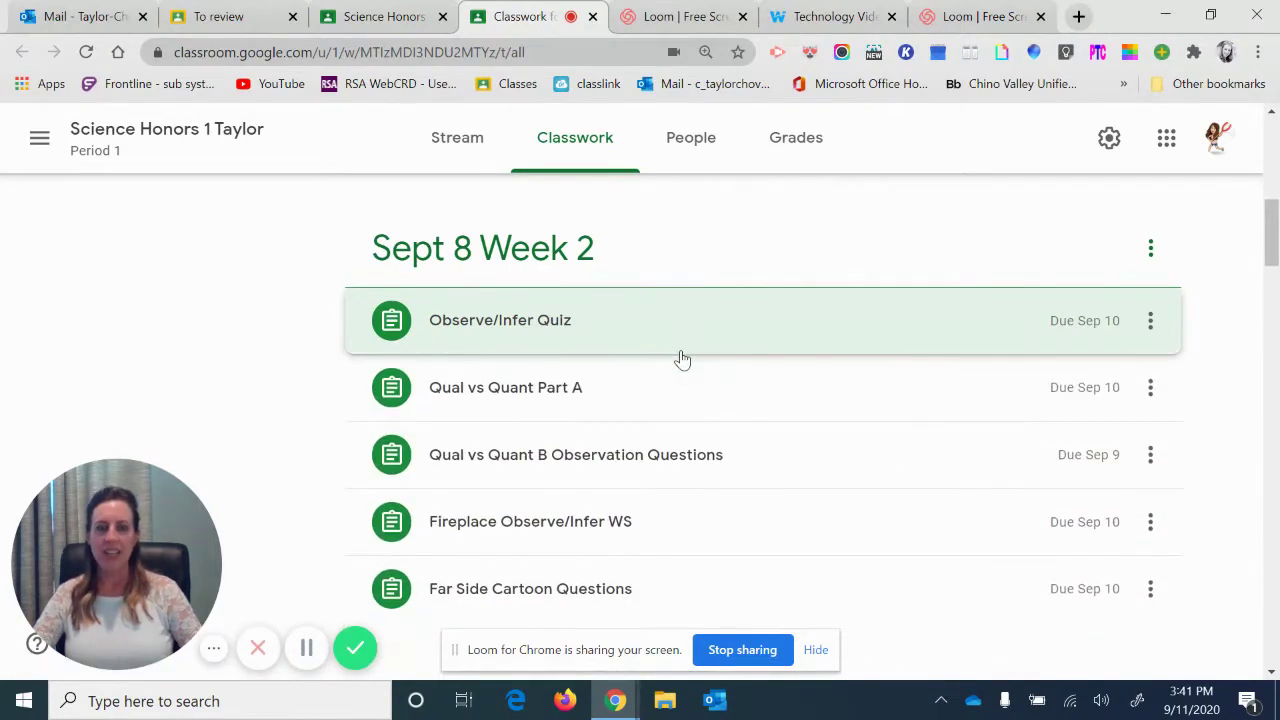
Step: Expand the Technology Wakelet post under Wakelets to reveal its Technology Videos link
{"action": "scroll", "coordinate": [680, 357], "scroll_direction": "down", "scroll_amount": 4}
{"action": "scroll", "coordinate": [681, 358], "scroll_direction": "down", "scroll_amount": 13}
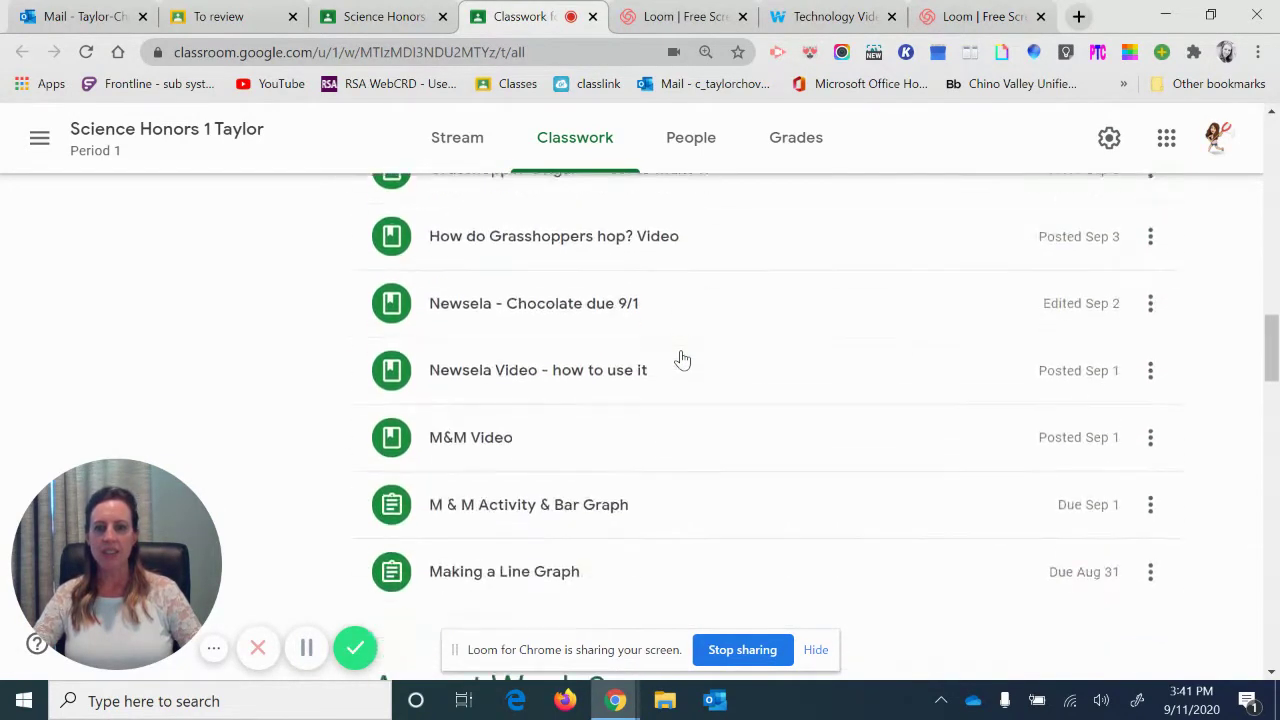
{"action": "scroll", "coordinate": [681, 358], "scroll_direction": "down", "scroll_amount": 15}
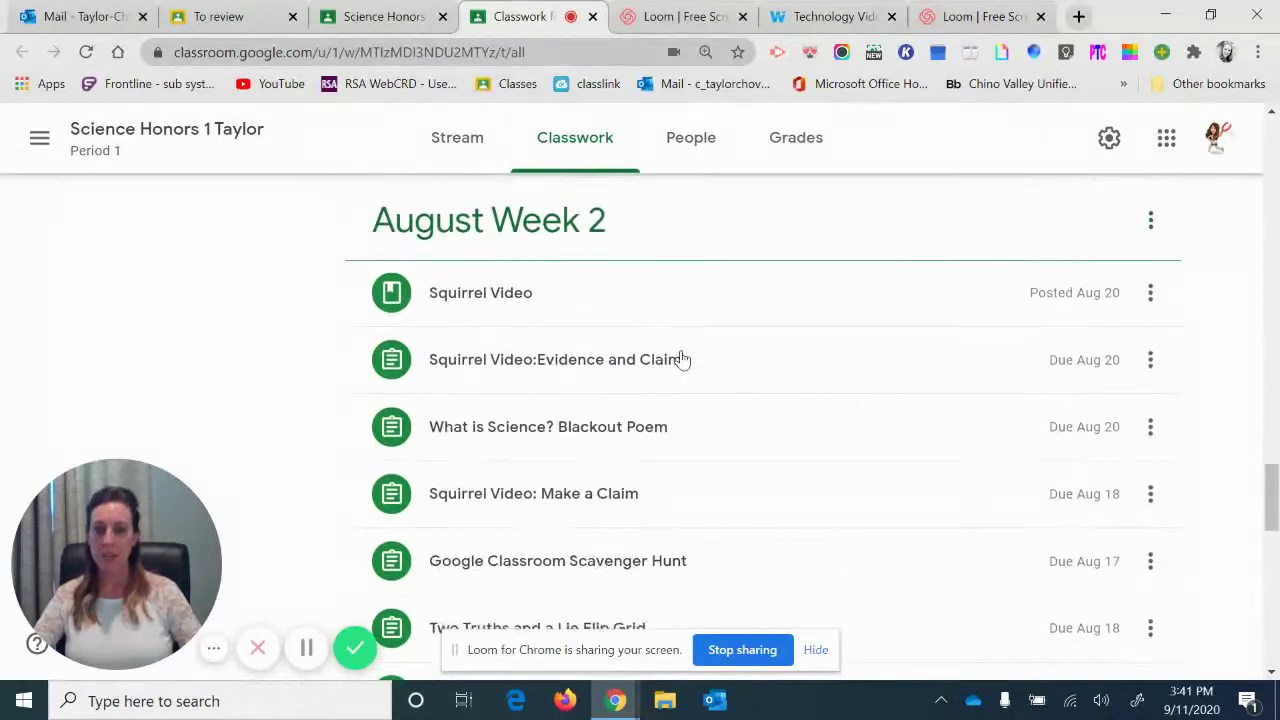
{"action": "scroll", "coordinate": [681, 358], "scroll_direction": "down", "scroll_amount": 6}
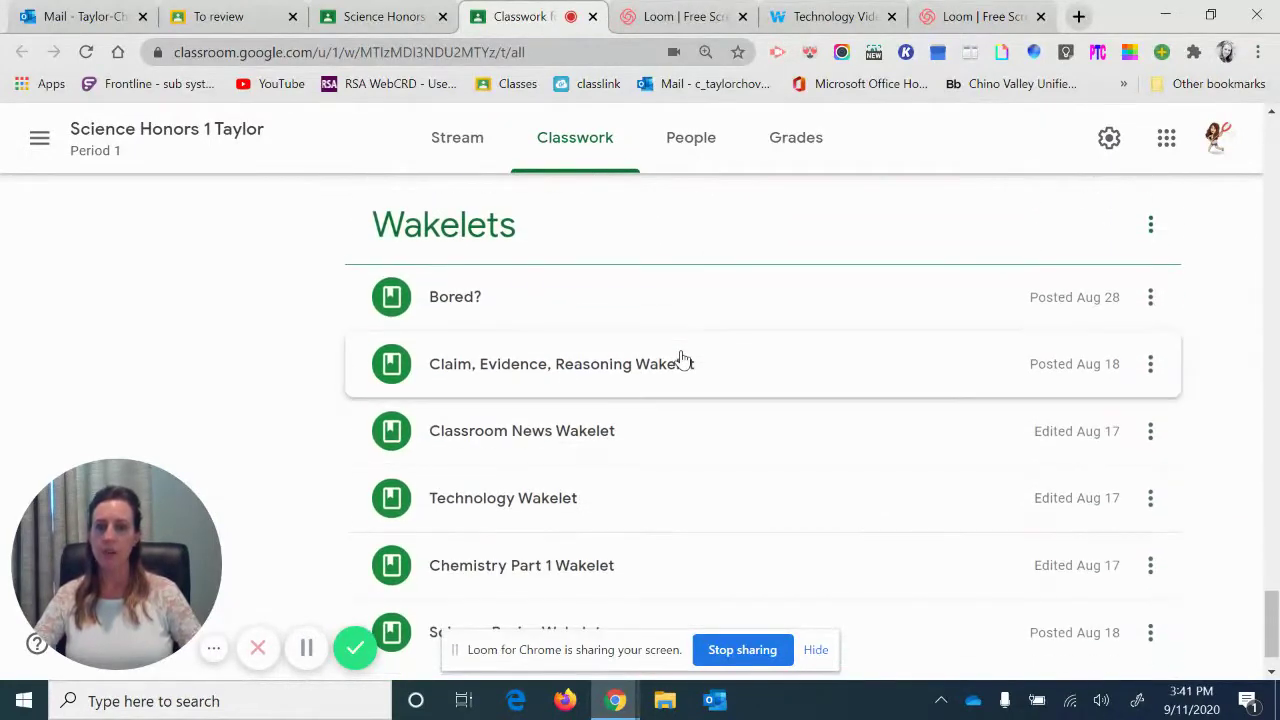
{"action": "scroll", "coordinate": [681, 358], "scroll_direction": "down", "scroll_amount": 1}
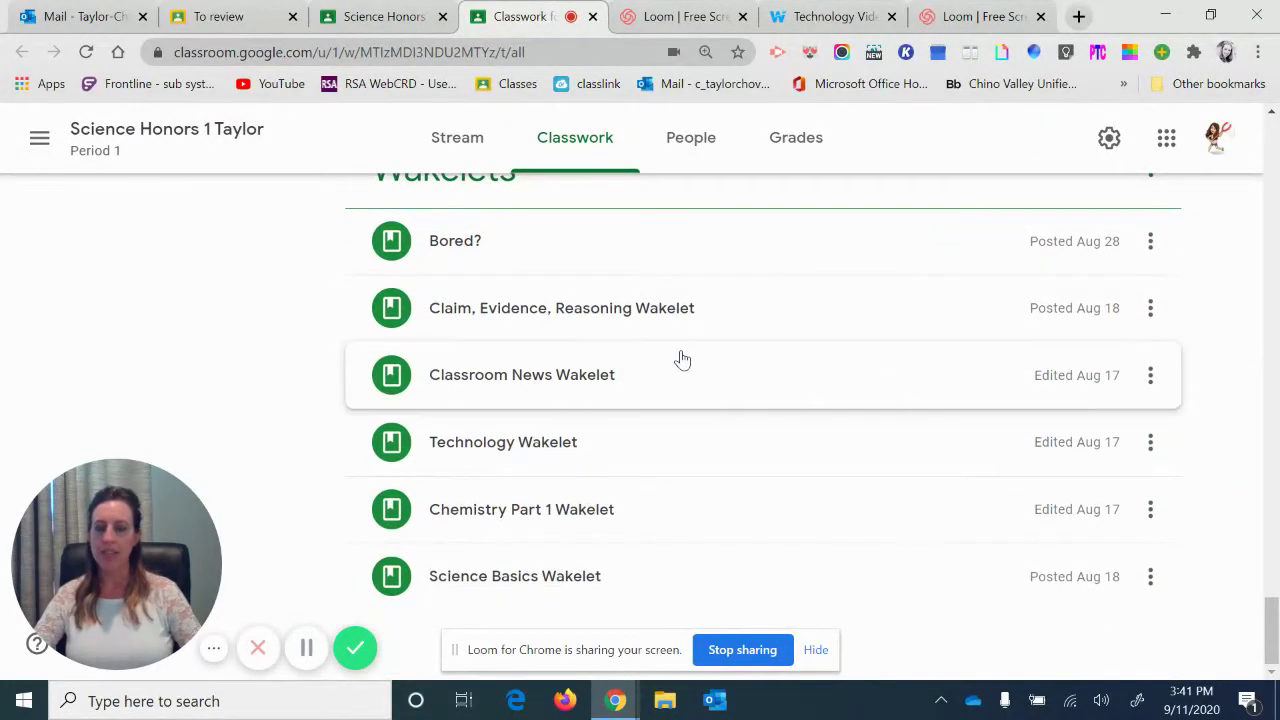
{"action": "left_click", "coordinate": [510, 442]}
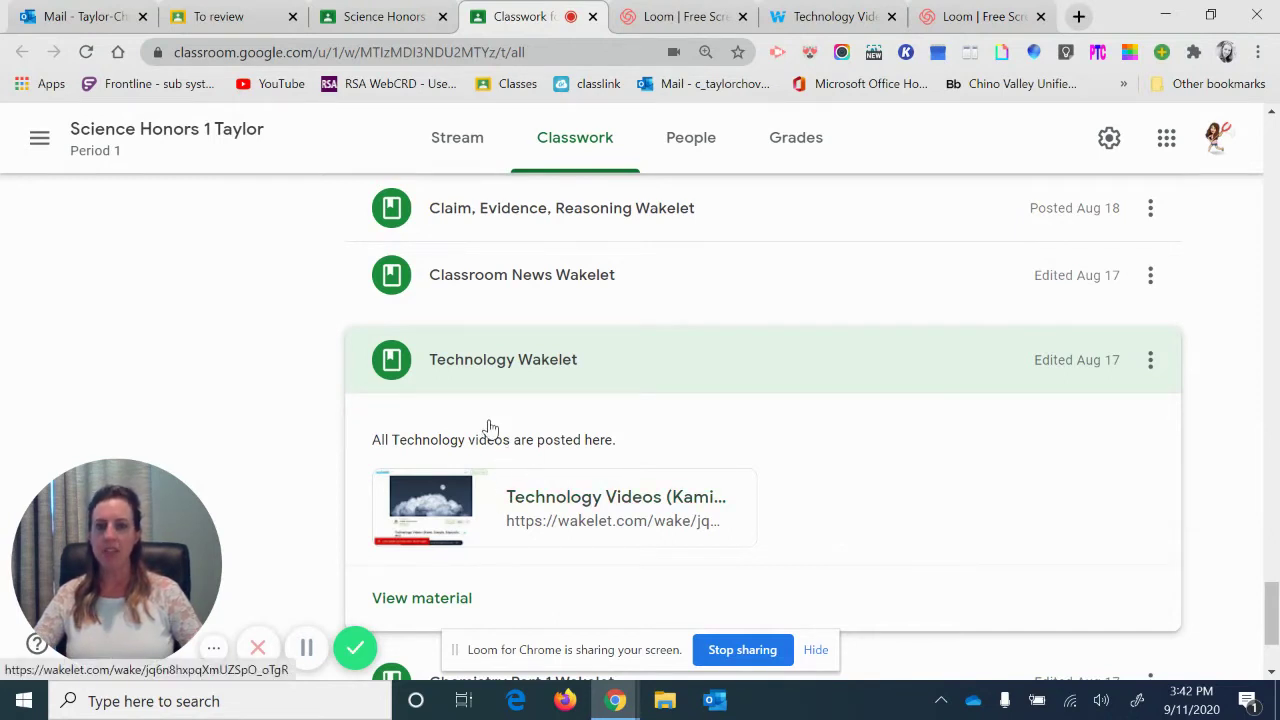
Step: Browse the Wakelet Technology Videos tutorials for Kami, Flipgrid, Newsela, EdPuzzle and Google Slides
{"action": "left_click", "coordinate": [806, 22]}
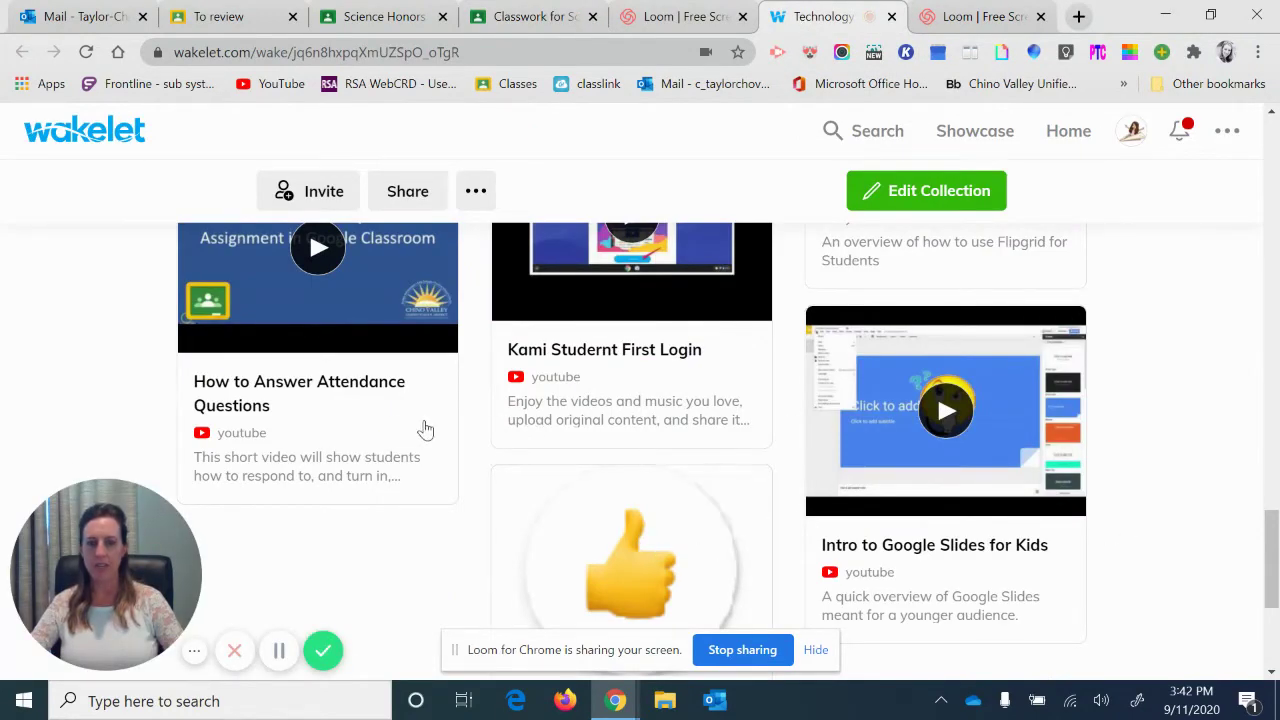
{"action": "scroll", "coordinate": [347, 425], "scroll_direction": "up", "scroll_amount": 3}
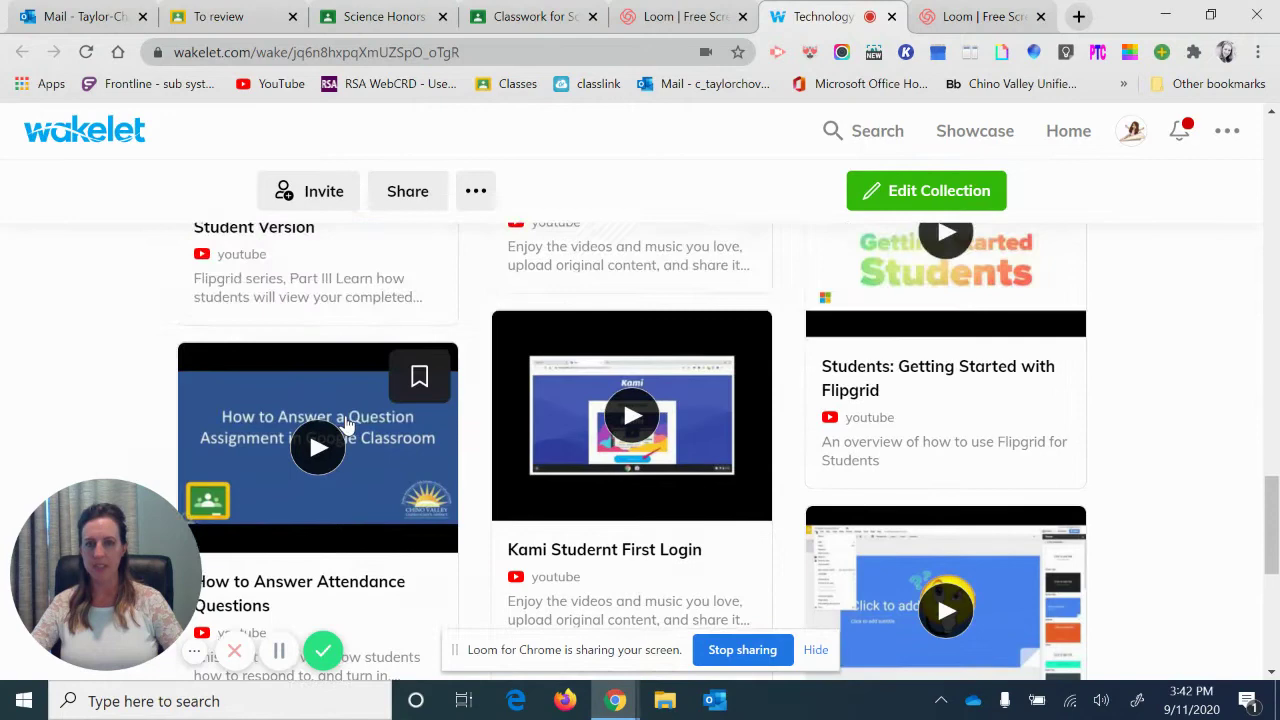
{"action": "scroll", "coordinate": [347, 425], "scroll_direction": "up", "scroll_amount": 1}
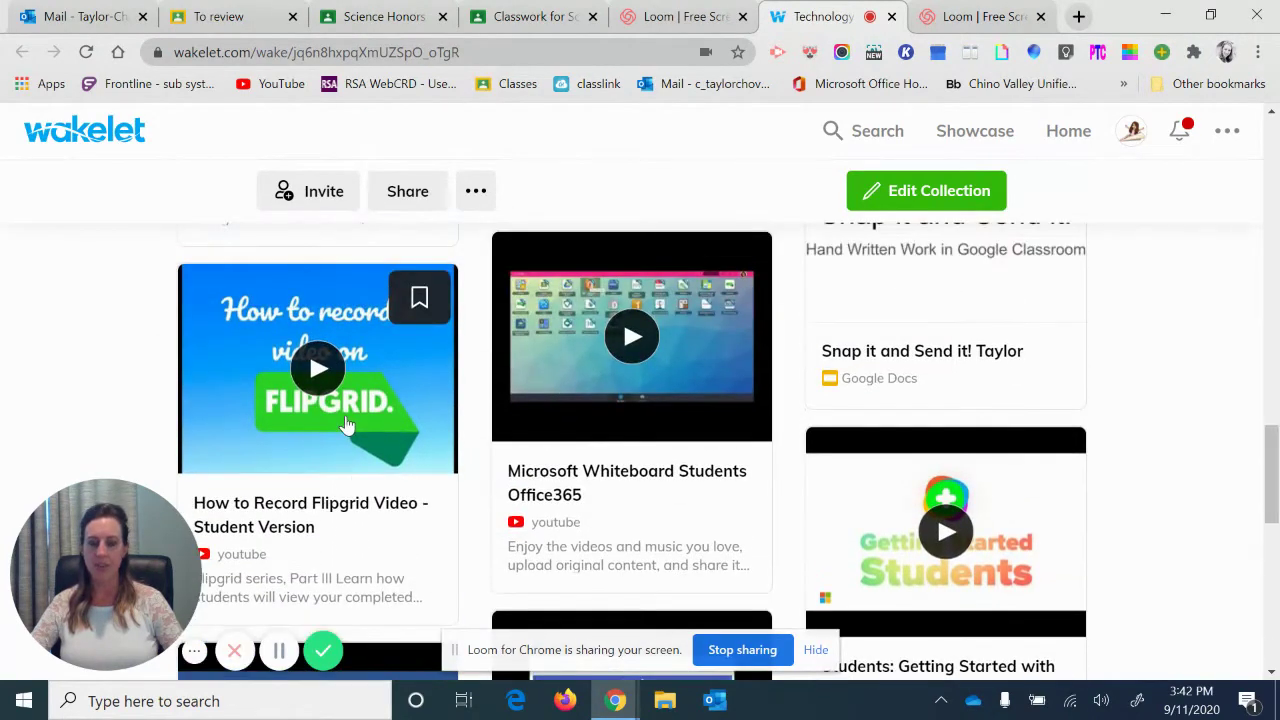
{"action": "scroll", "coordinate": [347, 425], "scroll_direction": "up", "scroll_amount": 3}
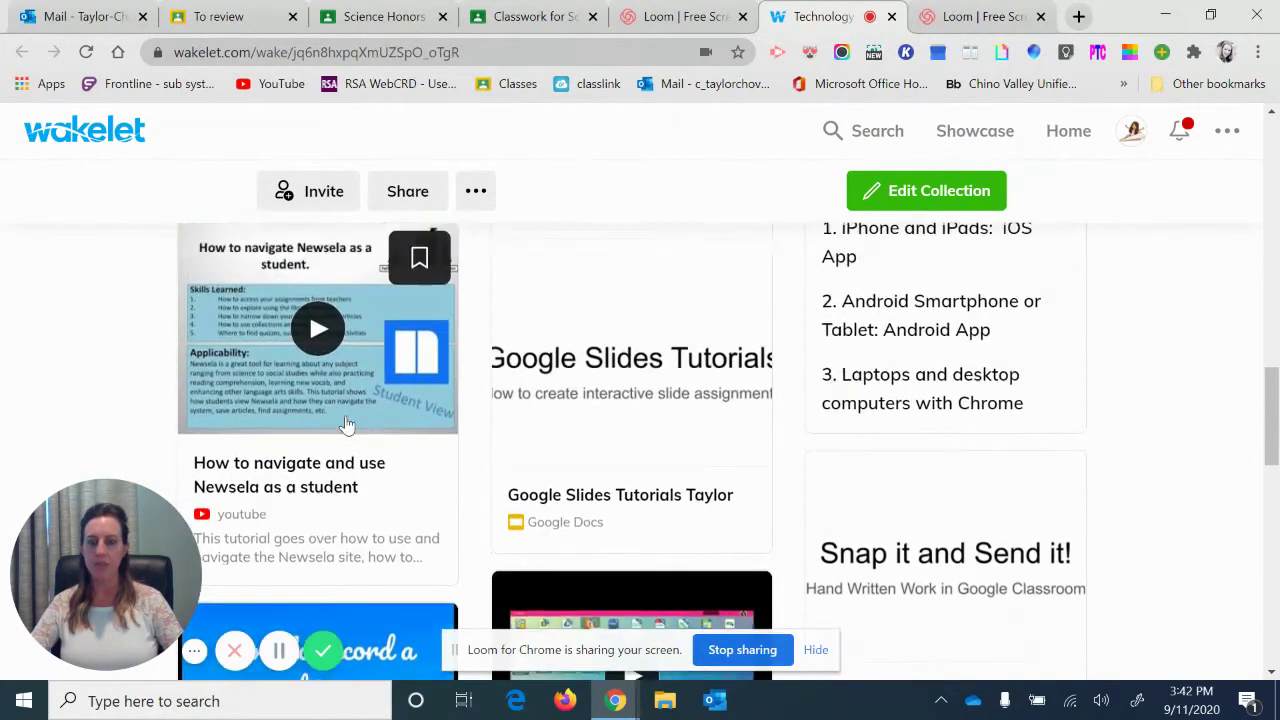
{"action": "scroll", "coordinate": [347, 425], "scroll_direction": "up", "scroll_amount": 1}
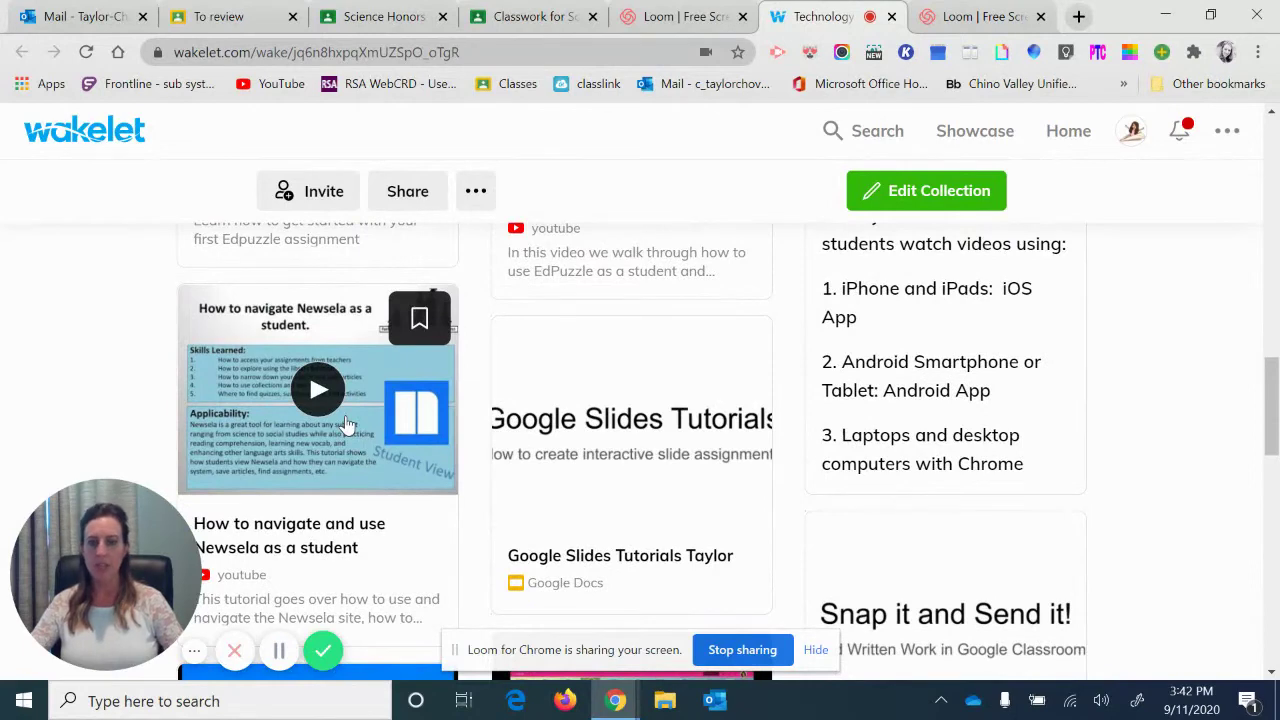
{"action": "scroll", "coordinate": [347, 425], "scroll_direction": "up", "scroll_amount": 4}
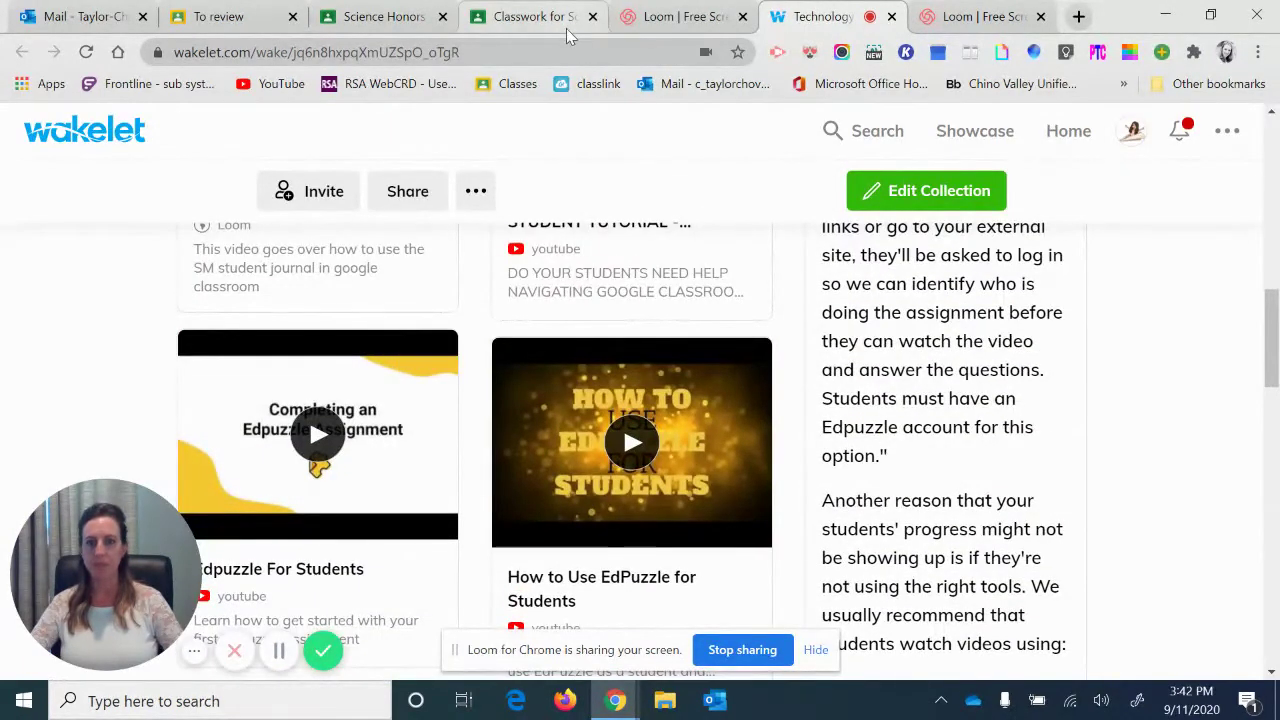
Step: Collapse Technology Wakelet, then check Squirrel Video: Make a Claim submission counts and collapse it
{"action": "left_click", "coordinate": [580, 22]}
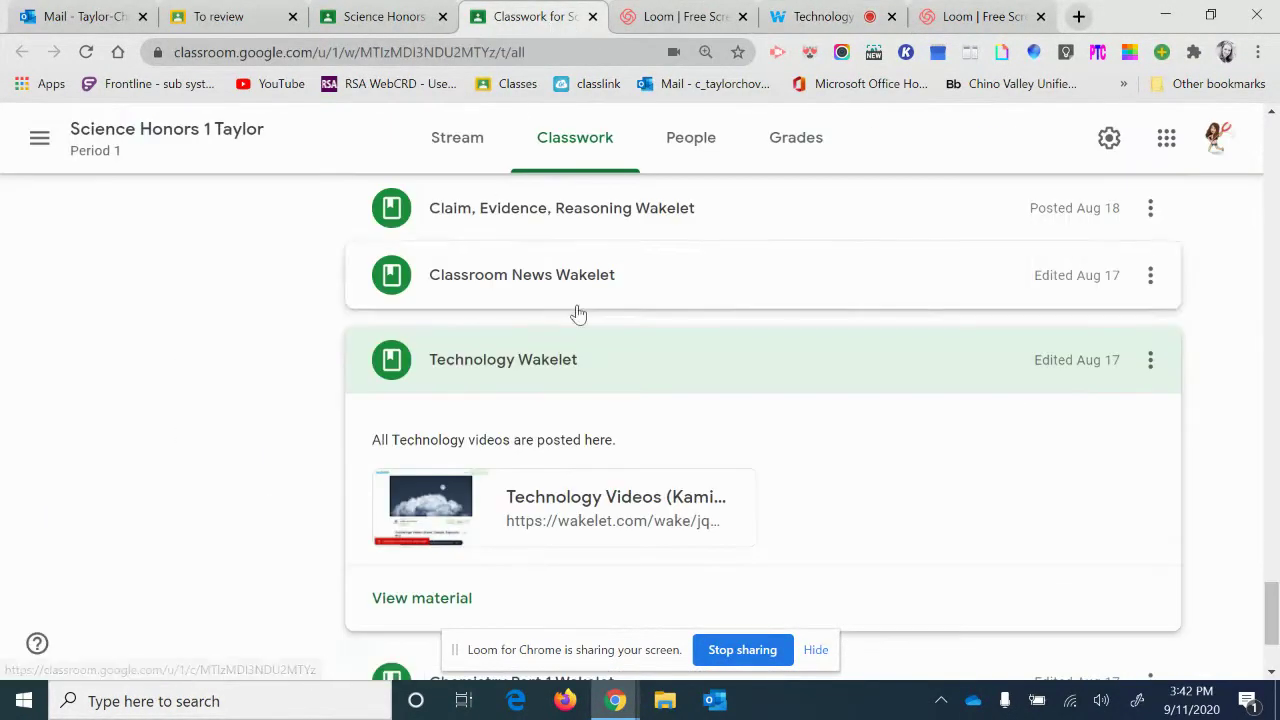
{"action": "left_click", "coordinate": [662, 365]}
{"action": "scroll", "coordinate": [662, 365], "scroll_direction": "up", "scroll_amount": 7}
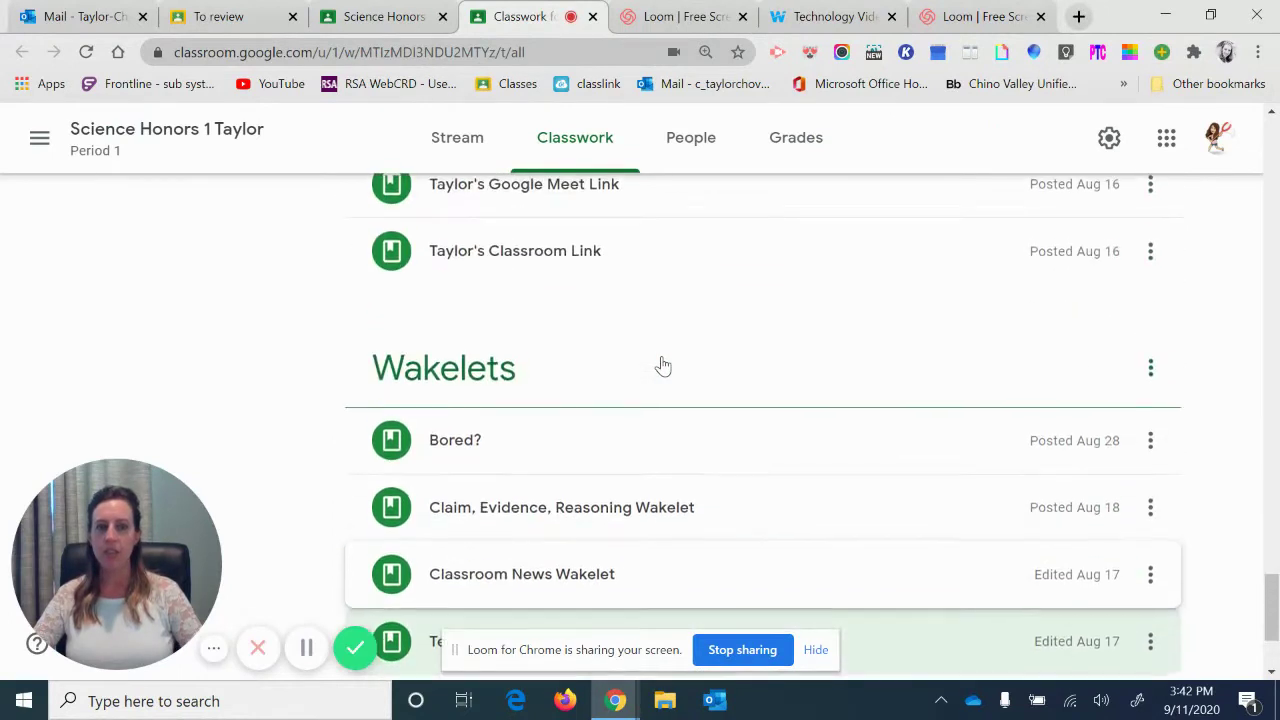
{"action": "scroll", "coordinate": [662, 365], "scroll_direction": "up", "scroll_amount": 4}
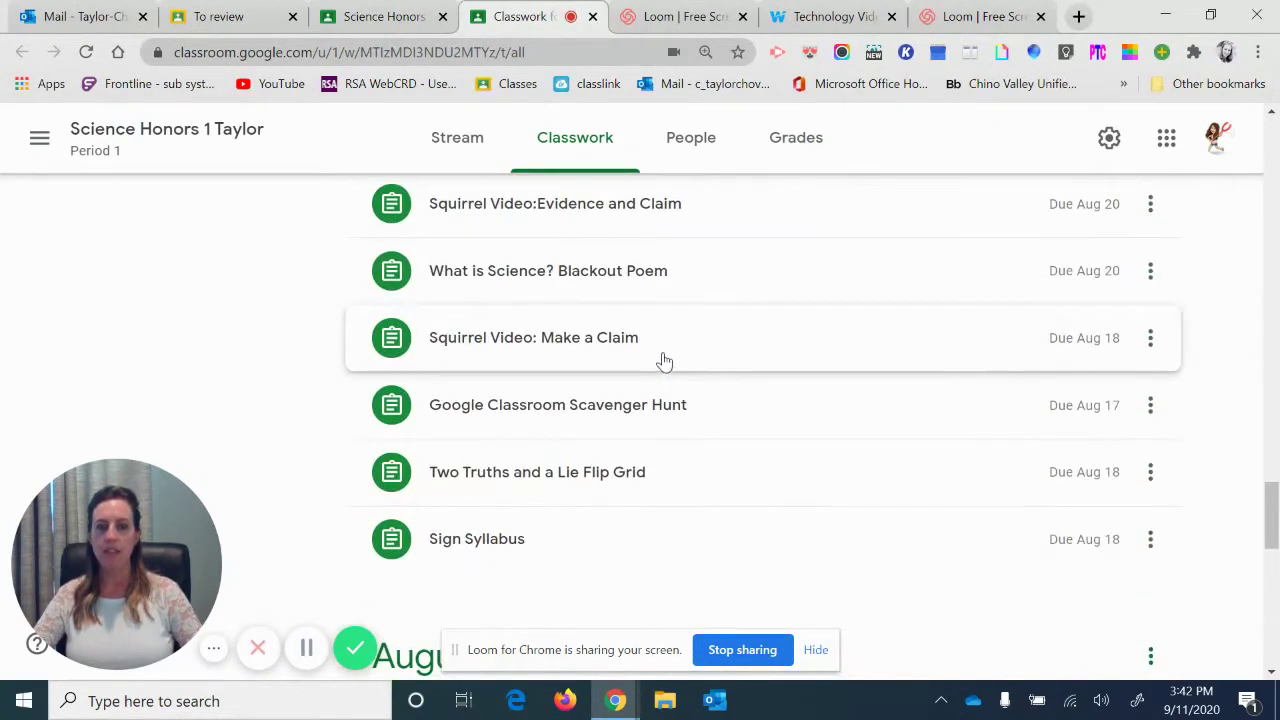
{"action": "left_click", "coordinate": [658, 352]}
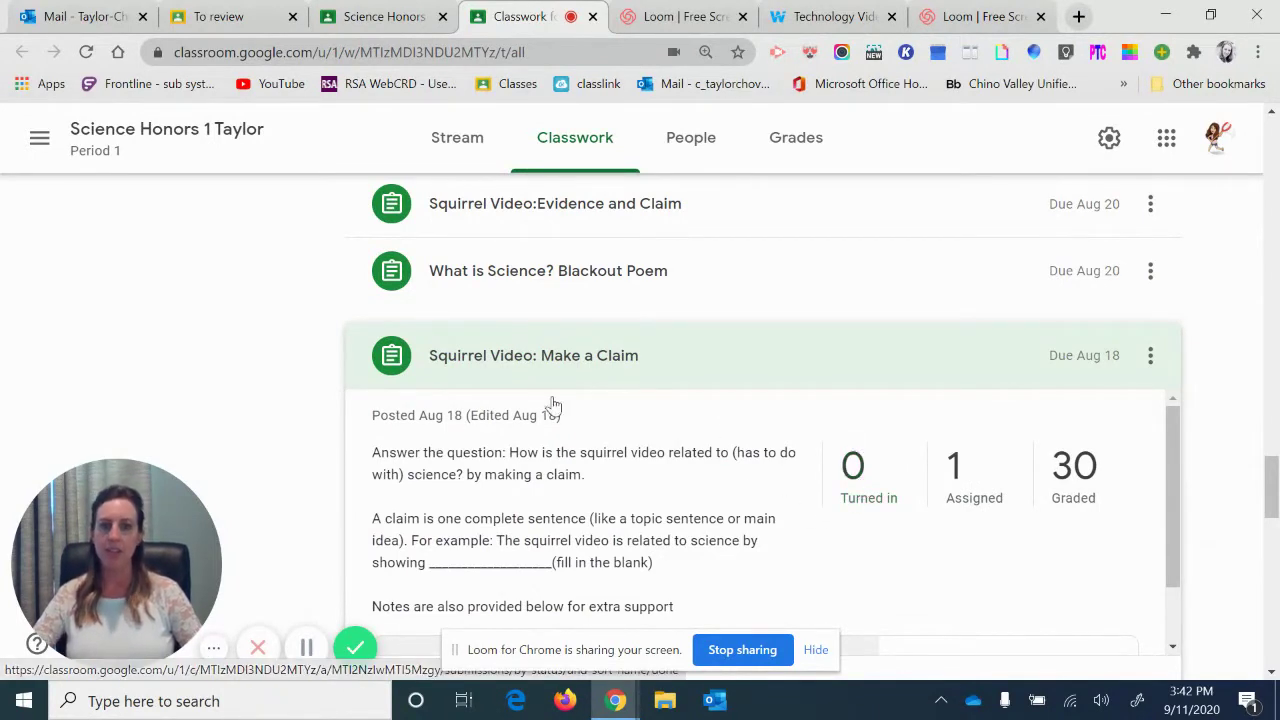
{"action": "left_click", "coordinate": [518, 350]}
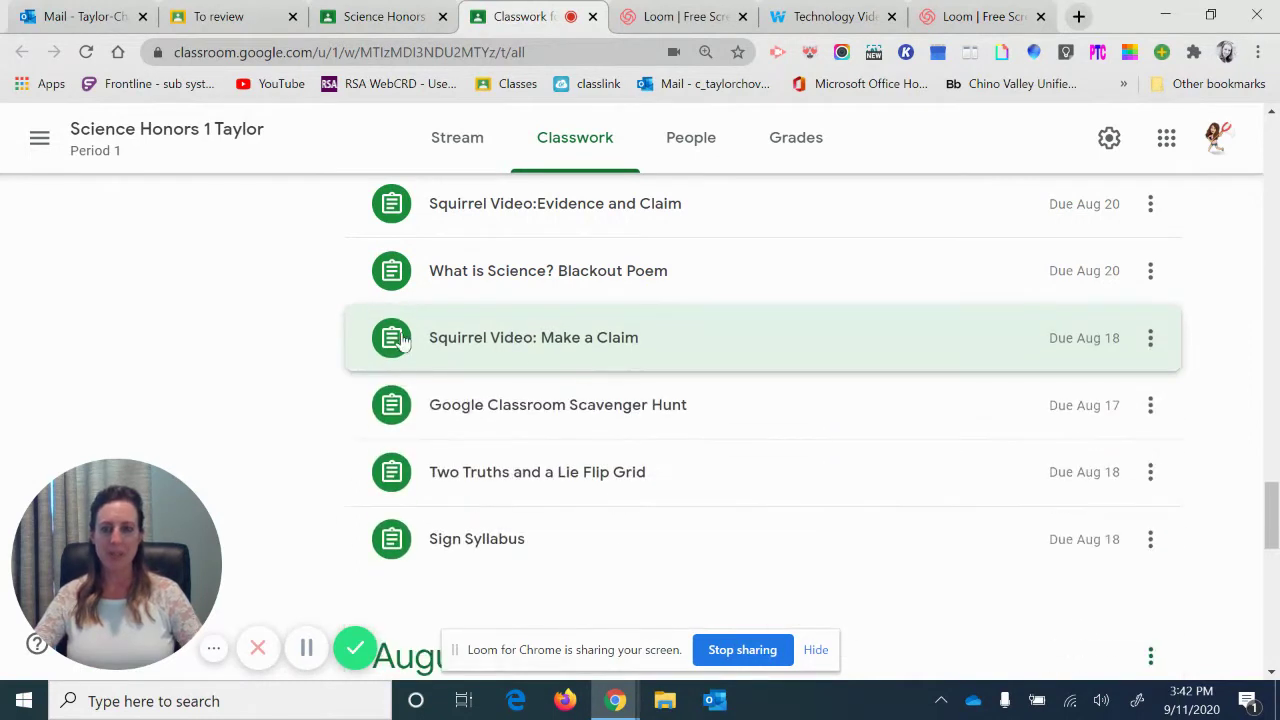
Step: From the class stream, open the full To review list via Upcoming's View all
{"action": "left_click", "coordinate": [375, 30]}
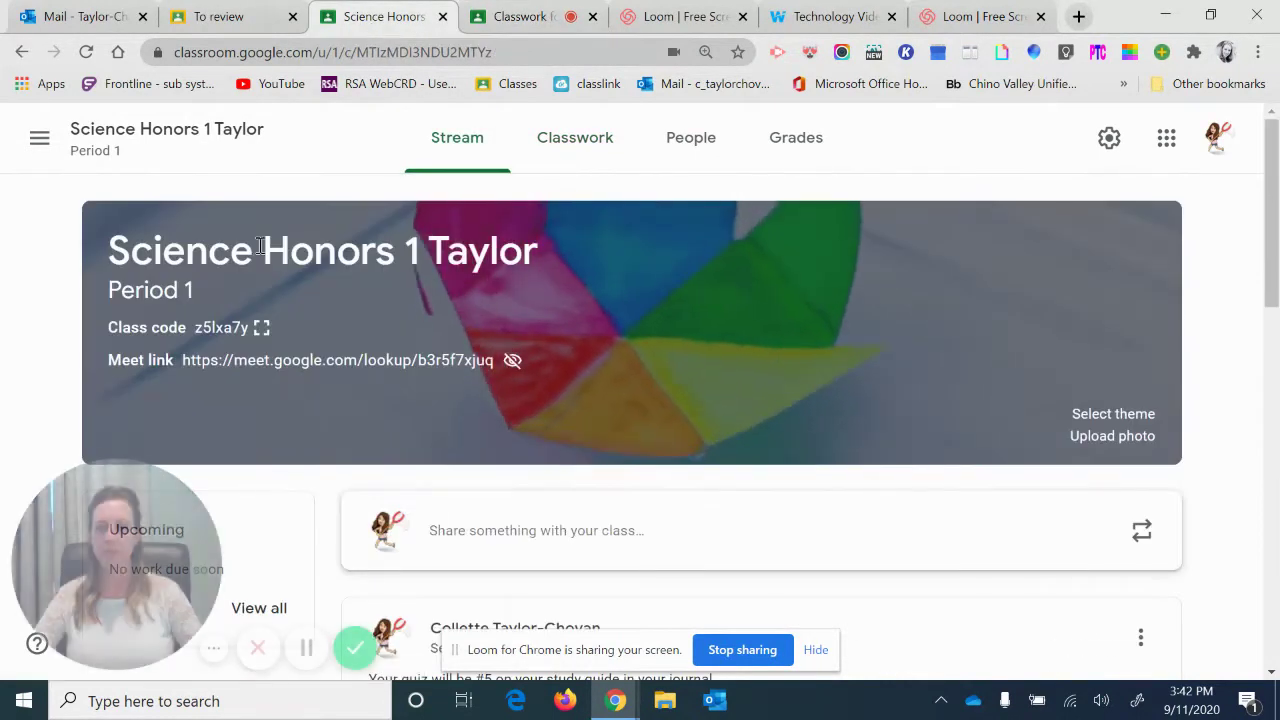
{"action": "scroll", "coordinate": [280, 356], "scroll_direction": "down", "scroll_amount": 2}
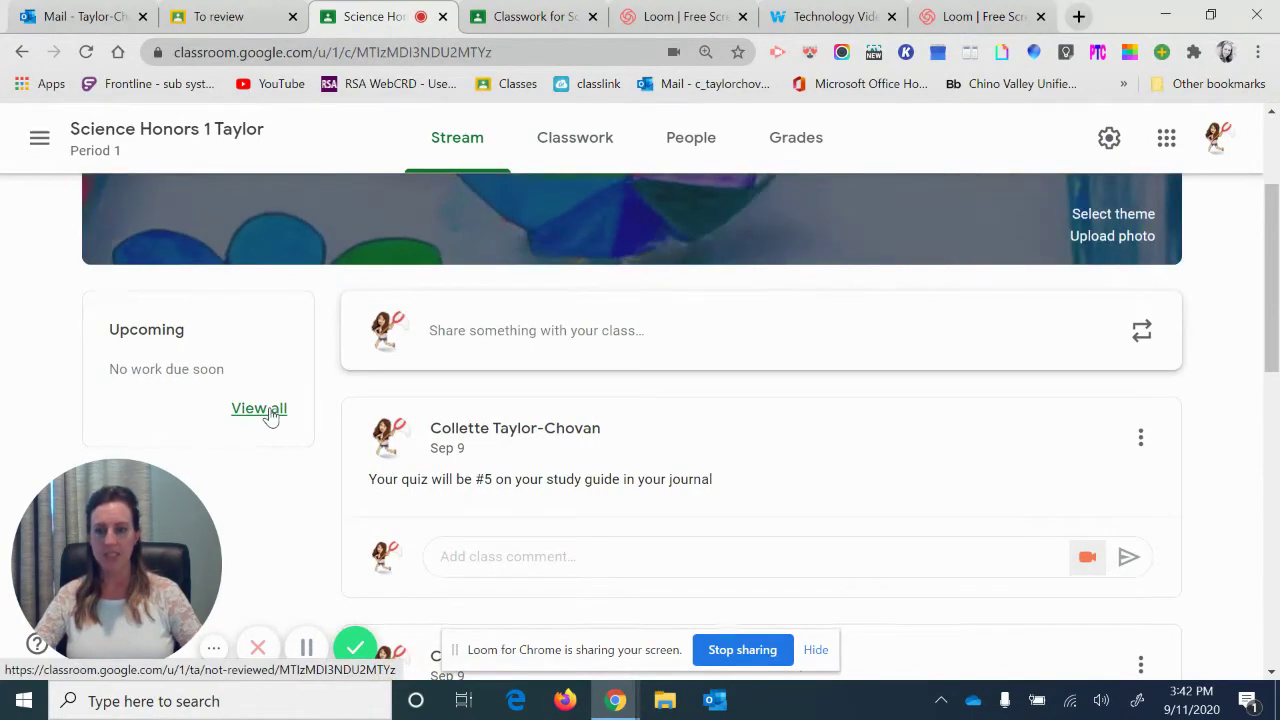
{"action": "left_click", "coordinate": [259, 409]}
{"action": "scroll", "coordinate": [1121, 362], "scroll_direction": "down", "scroll_amount": 1}
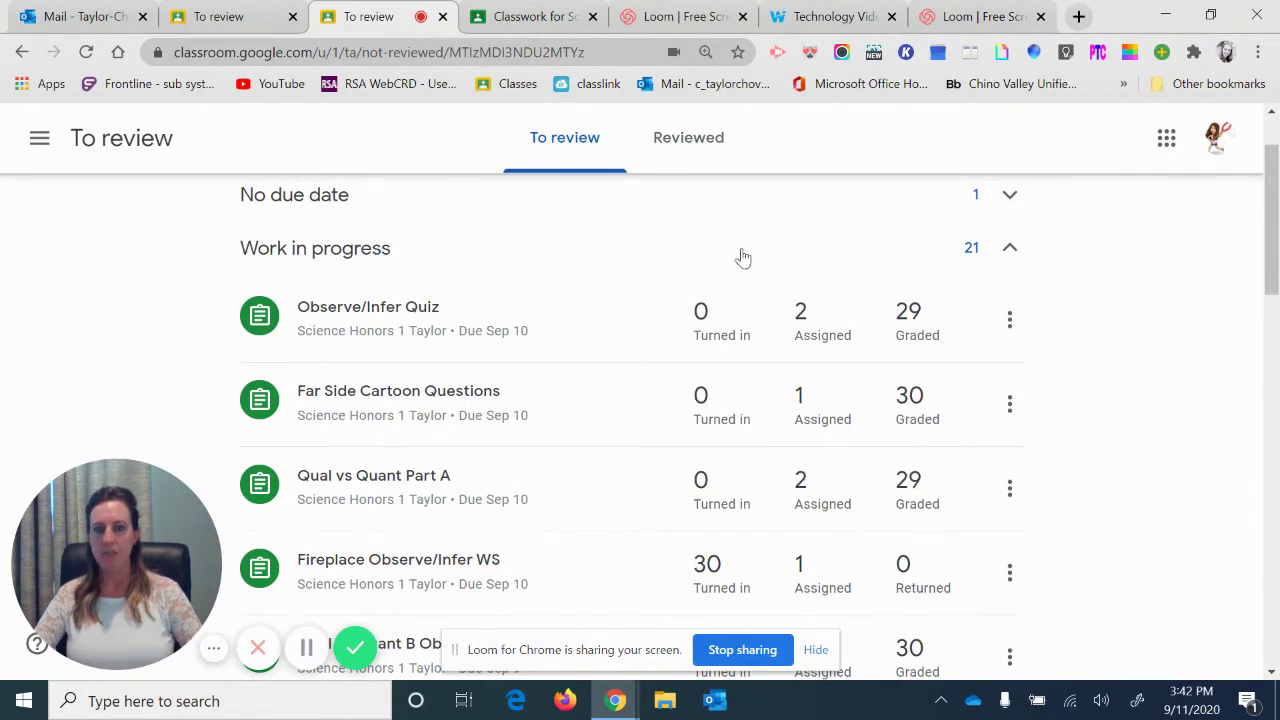
Step: Collapse No due date and expand the Work in progress assignments in To review
{"action": "left_click", "coordinate": [1008, 255]}
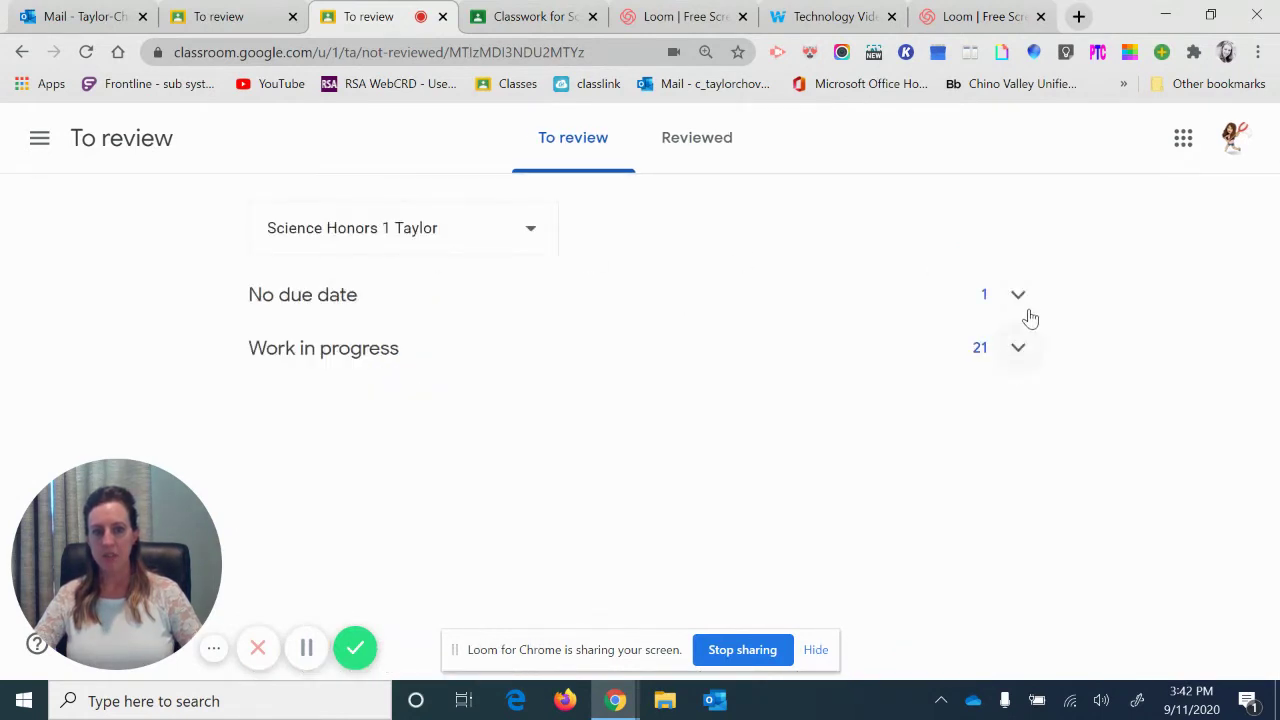
{"action": "left_click", "coordinate": [1019, 298]}
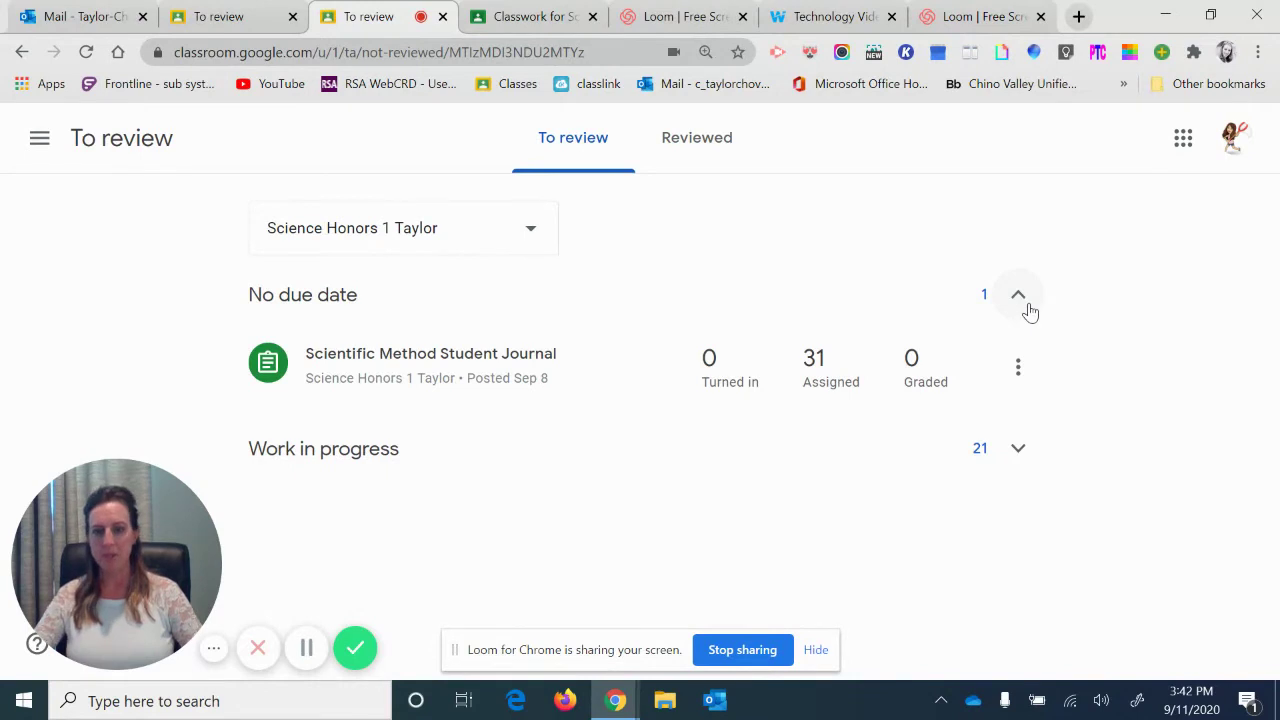
{"action": "left_click", "coordinate": [1028, 308]}
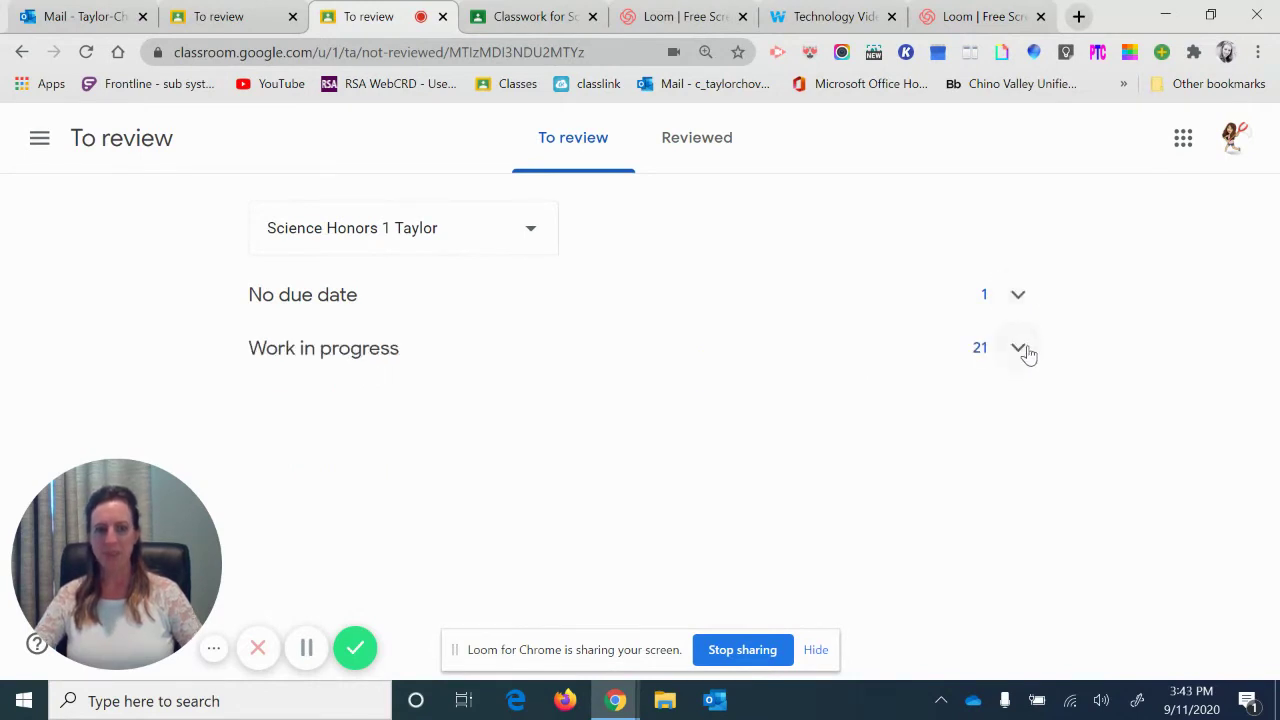
{"action": "left_click", "coordinate": [1022, 350]}
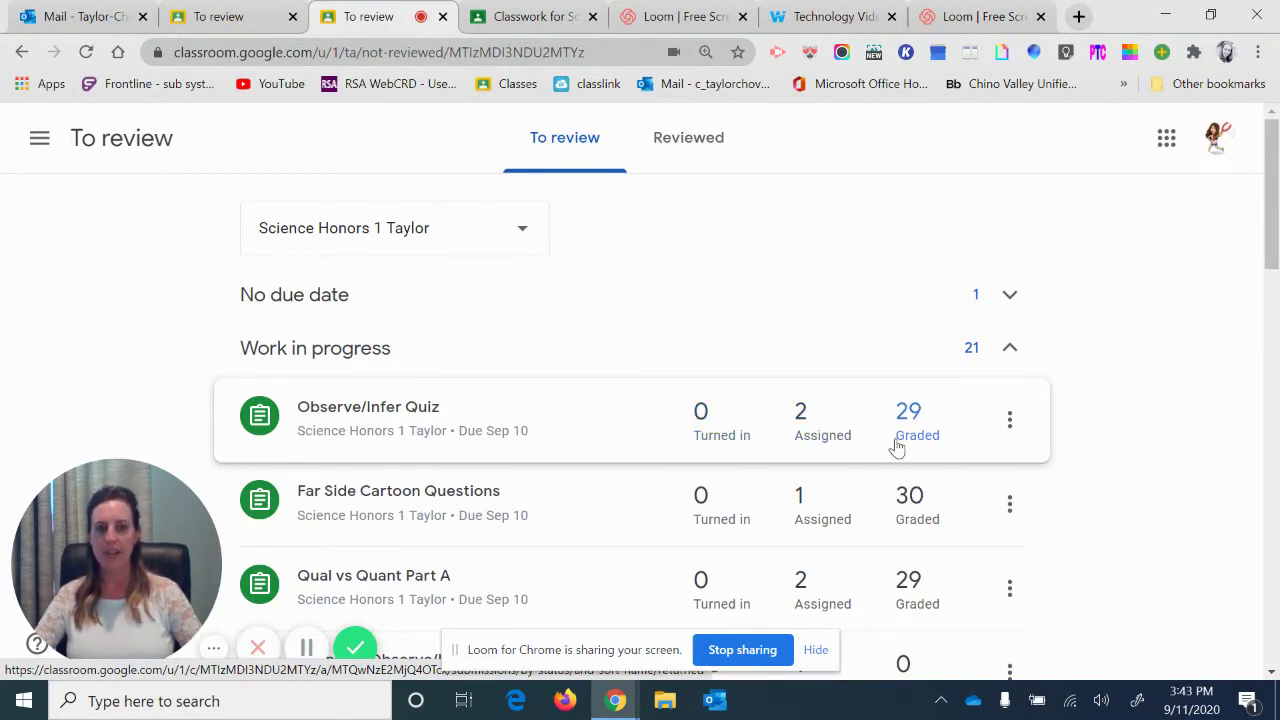
{"action": "scroll", "coordinate": [900, 490], "scroll_direction": "down", "scroll_amount": 4}
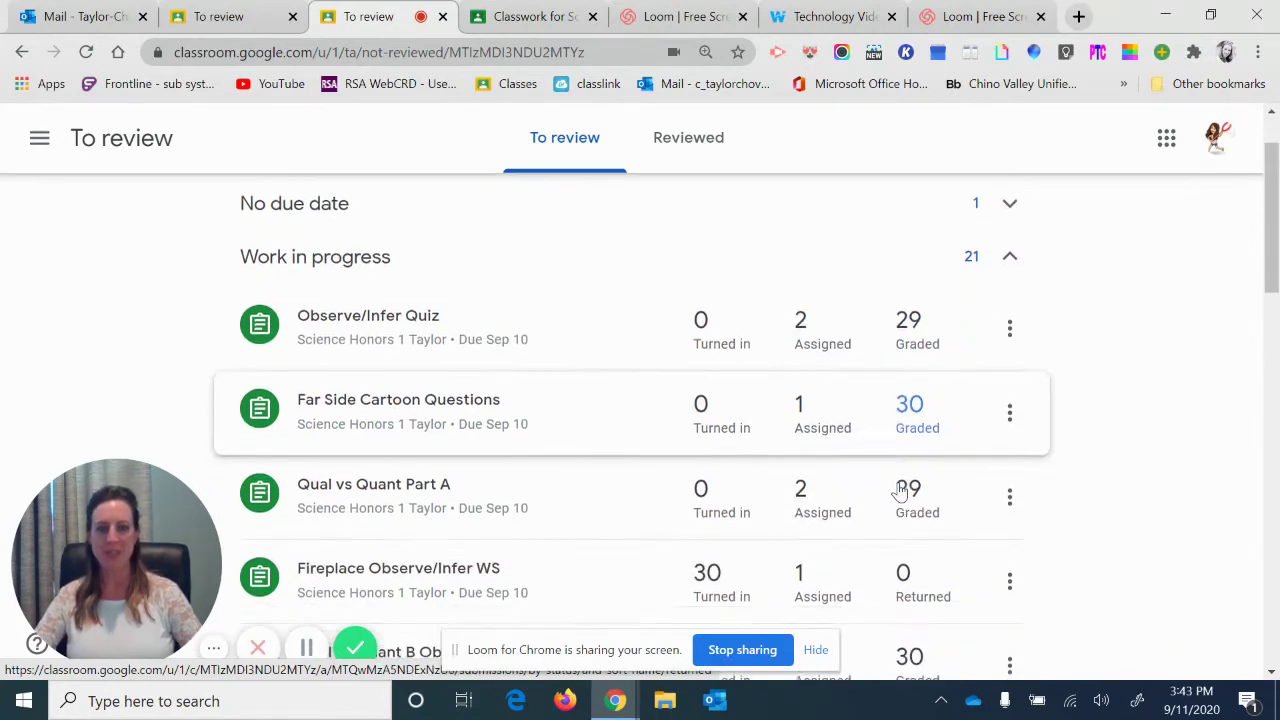
{"action": "scroll", "coordinate": [900, 490], "scroll_direction": "down", "scroll_amount": 2}
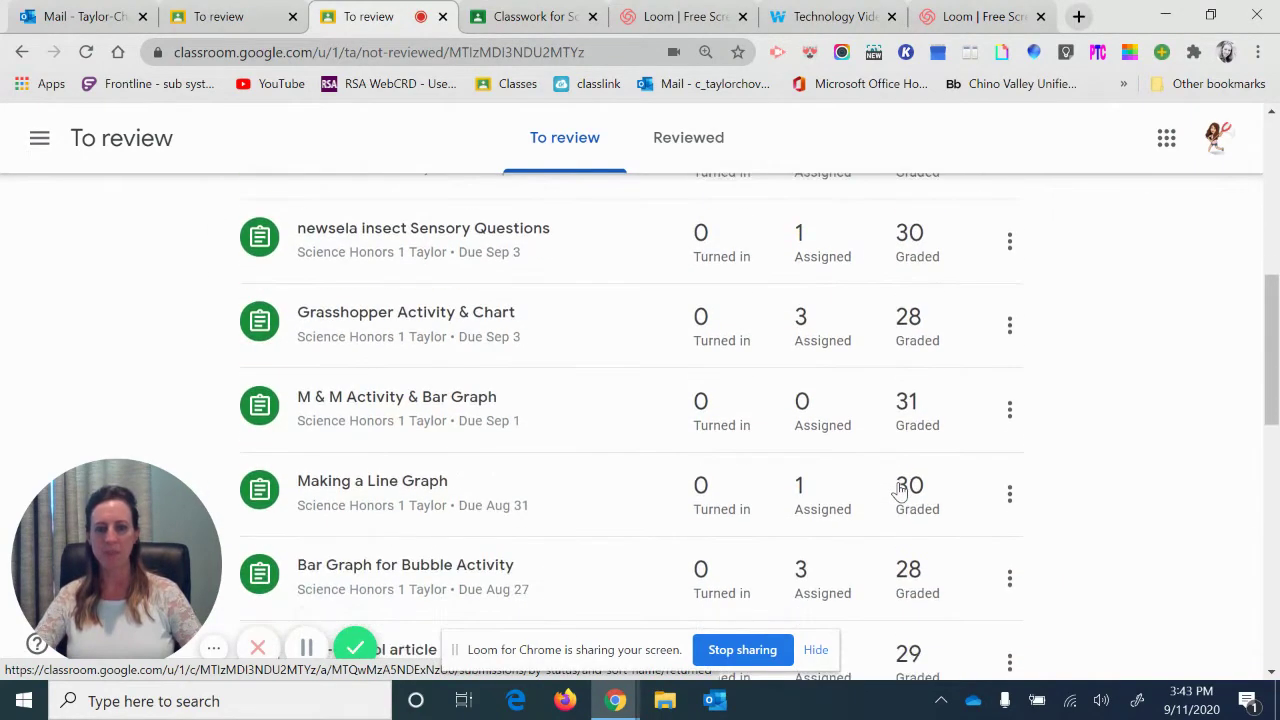
{"action": "scroll", "coordinate": [900, 490], "scroll_direction": "up", "scroll_amount": 2}
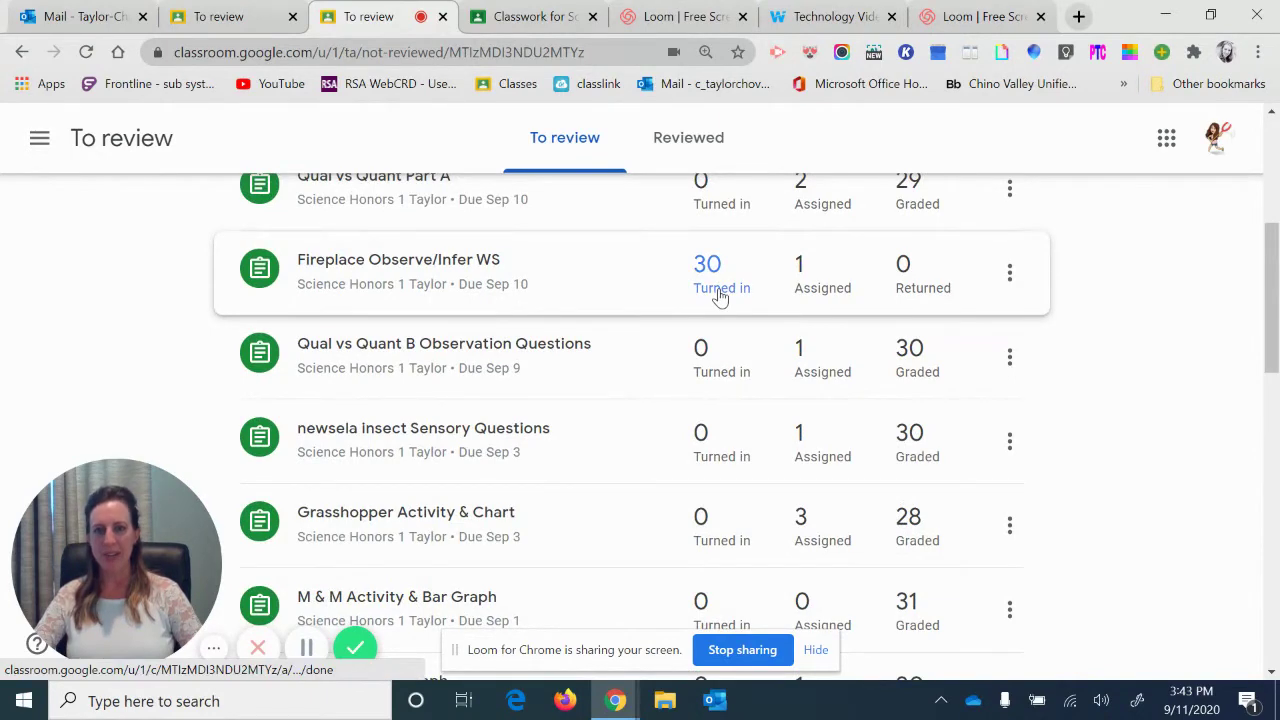
{"action": "scroll", "coordinate": [718, 294], "scroll_direction": "up", "scroll_amount": 4}
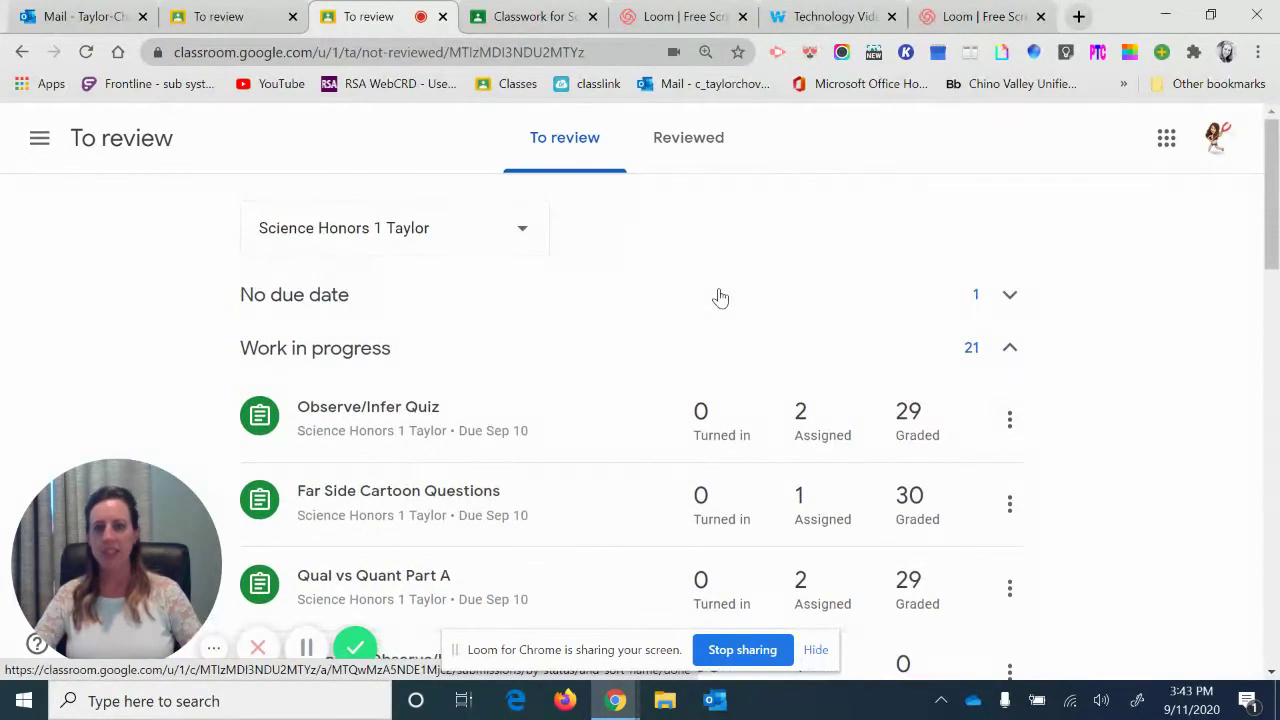
{"action": "left_click", "coordinate": [537, 249]}
Step: Filter To review to Science Honors 5 Taylor and open Observe/Infer Quiz in a new tab
{"action": "left_click", "coordinate": [409, 434]}
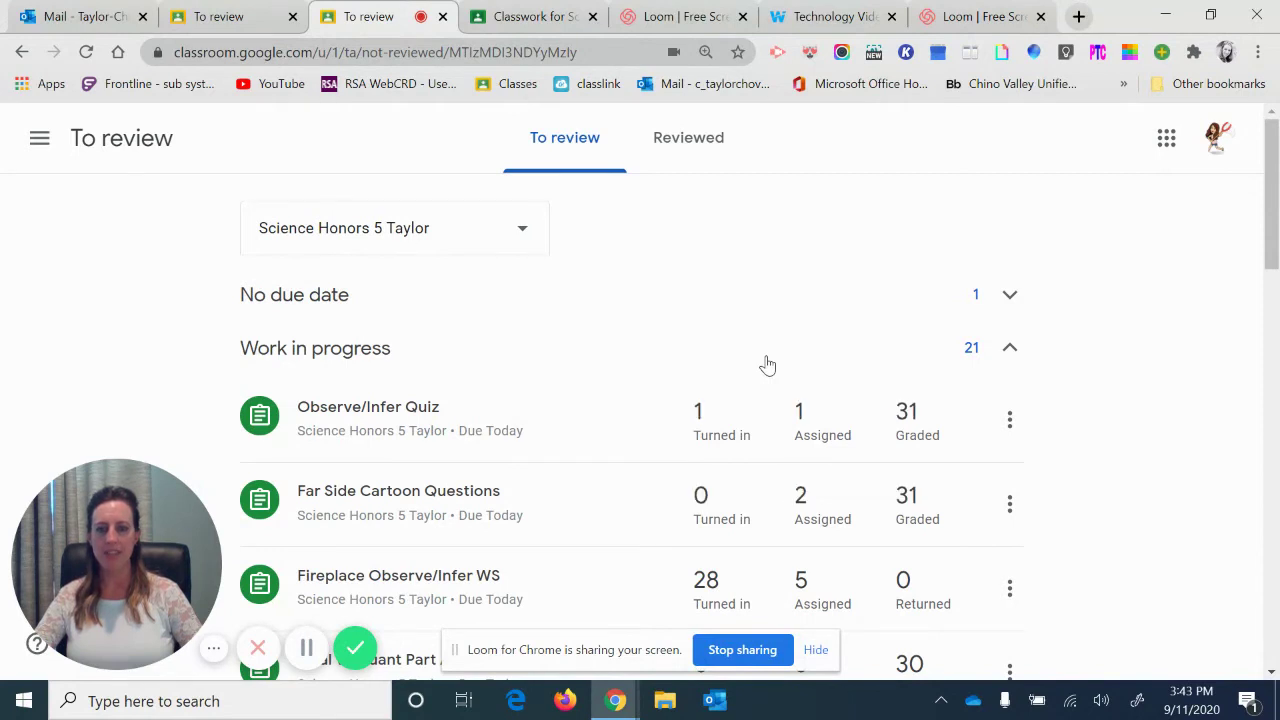
{"action": "scroll", "coordinate": [767, 365], "scroll_direction": "down", "scroll_amount": 1}
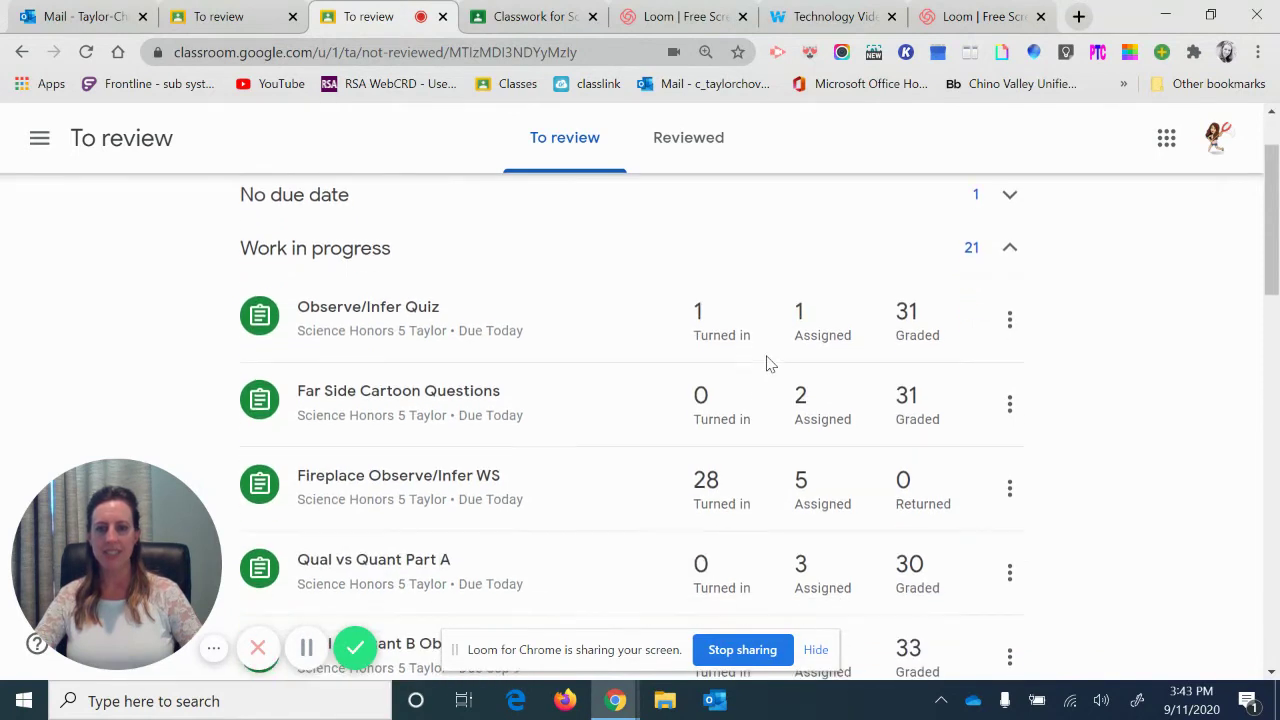
{"action": "right_click", "coordinate": [423, 319]}
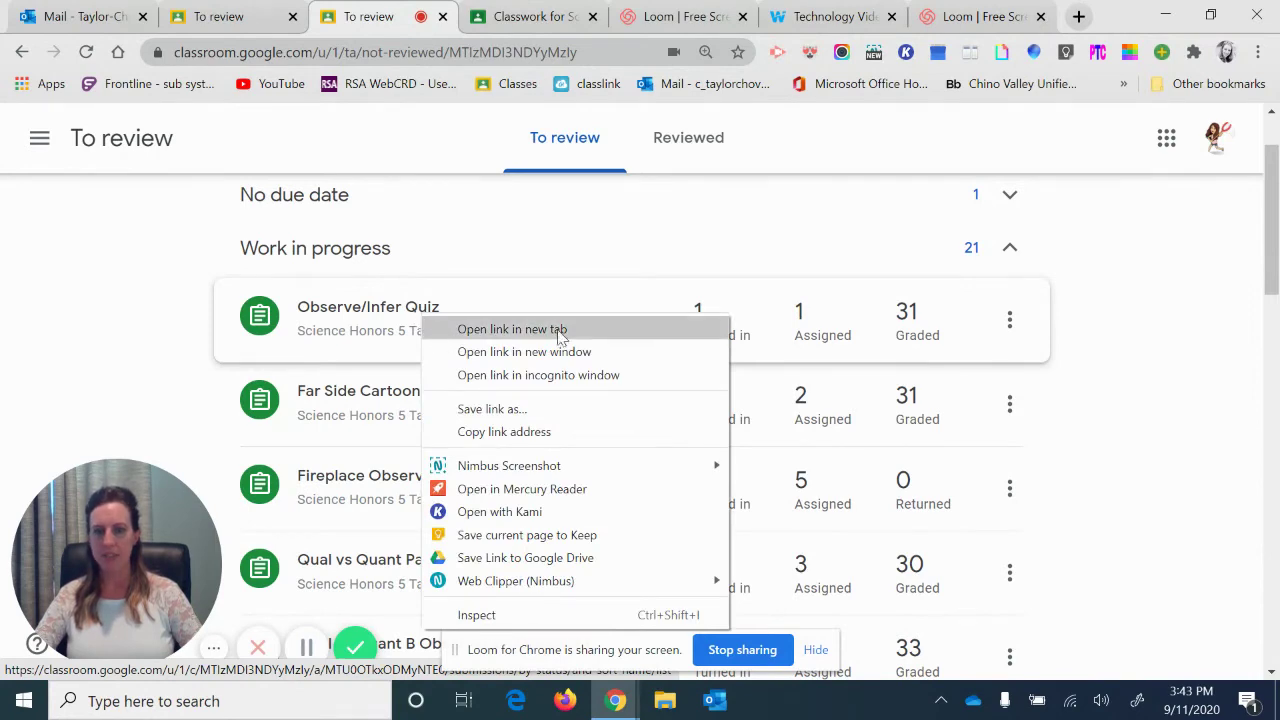
{"action": "left_click", "coordinate": [1089, 340]}
Step: Open Fireplace Observe/Infer WS in a new tab and scan the remaining work
{"action": "scroll", "coordinate": [704, 434], "scroll_direction": "down", "scroll_amount": 4}
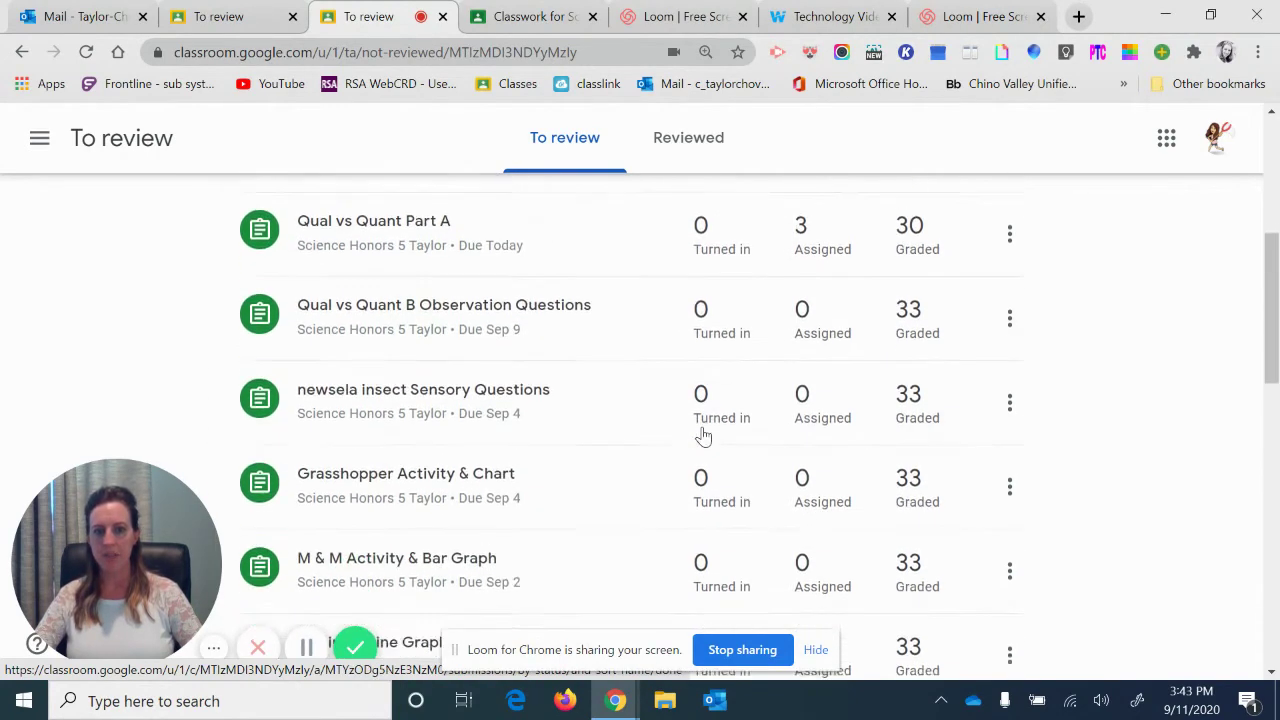
{"action": "scroll", "coordinate": [702, 432], "scroll_direction": "down", "scroll_amount": 2}
{"action": "scroll", "coordinate": [700, 433], "scroll_direction": "up", "scroll_amount": 4}
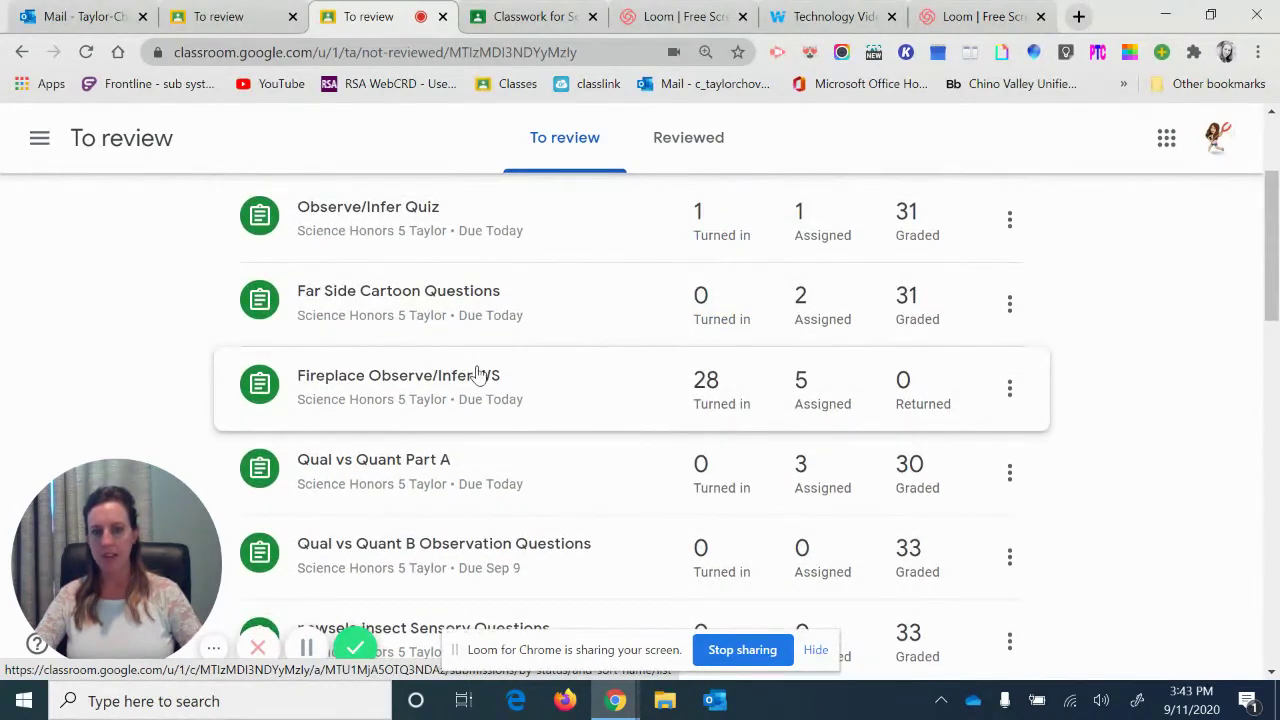
{"action": "right_click", "coordinate": [478, 373]}
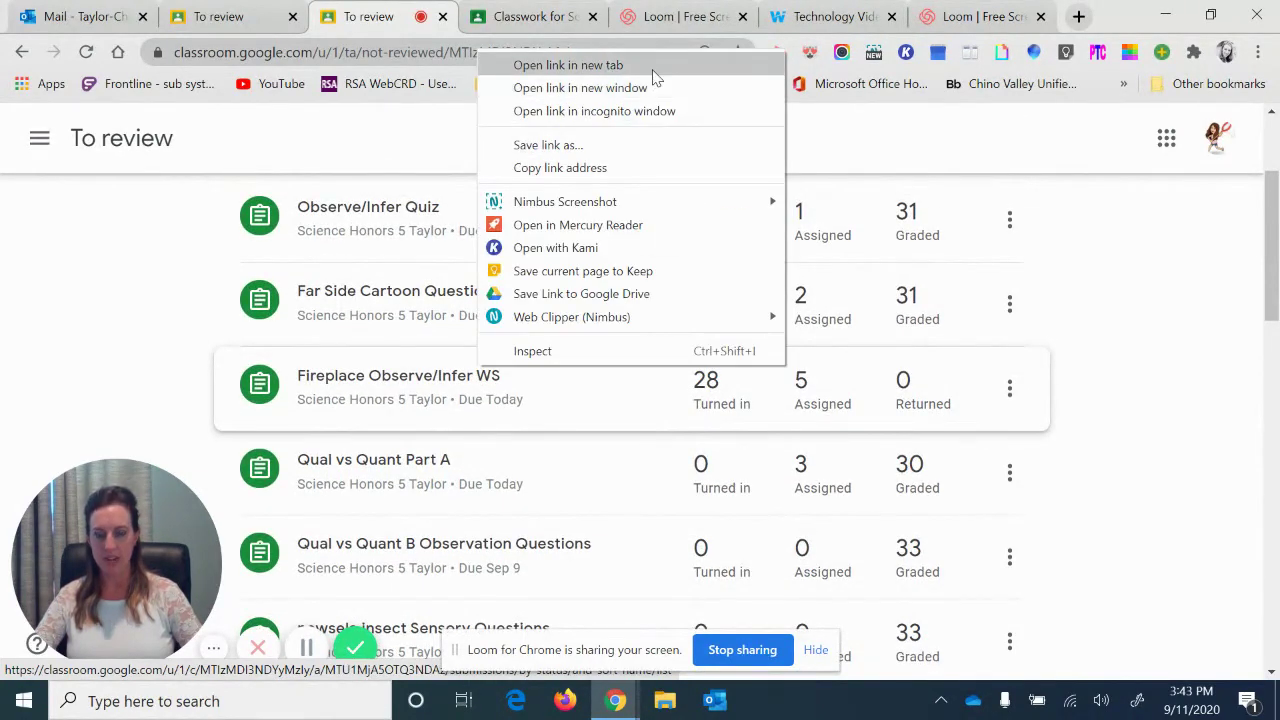
{"action": "left_click", "coordinate": [1144, 385]}
{"action": "scroll", "coordinate": [1143, 389], "scroll_direction": "down", "scroll_amount": 4}
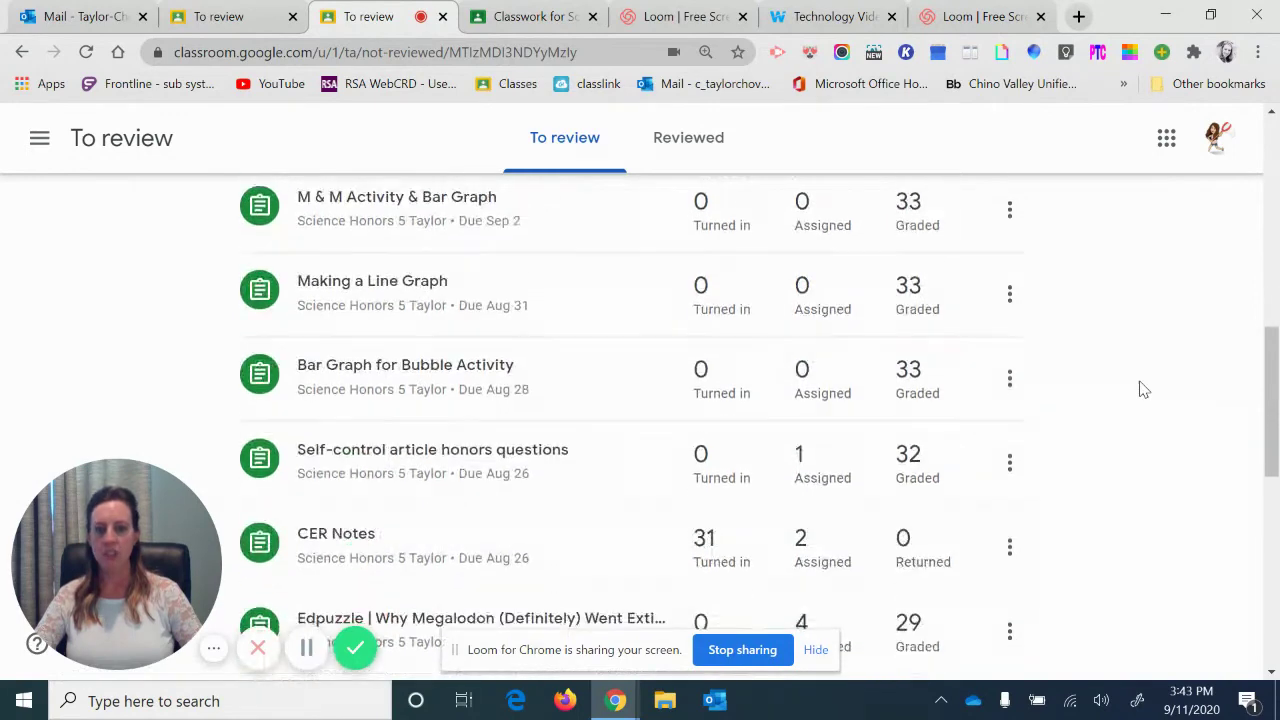
{"action": "scroll", "coordinate": [1144, 389], "scroll_direction": "down", "scroll_amount": 6}
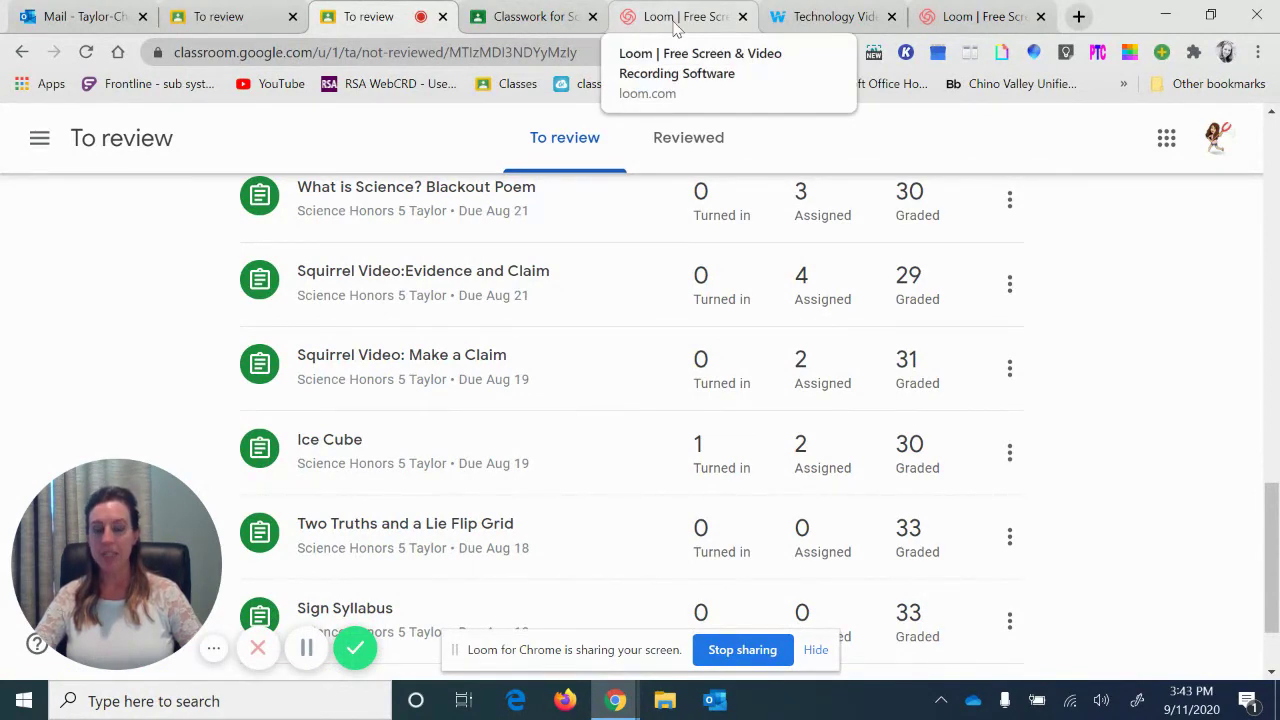
{"action": "scroll", "coordinate": [1182, 410], "scroll_direction": "up", "scroll_amount": 8}
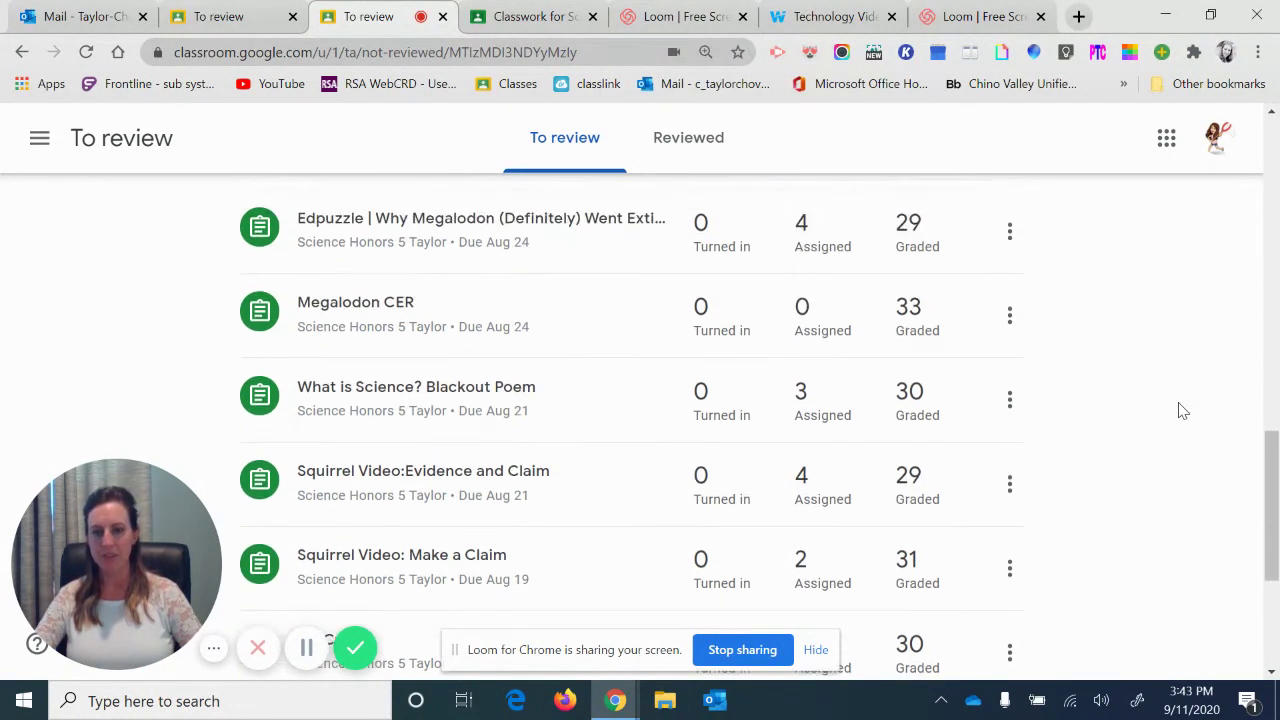
{"action": "scroll", "coordinate": [1182, 410], "scroll_direction": "up", "scroll_amount": 4}
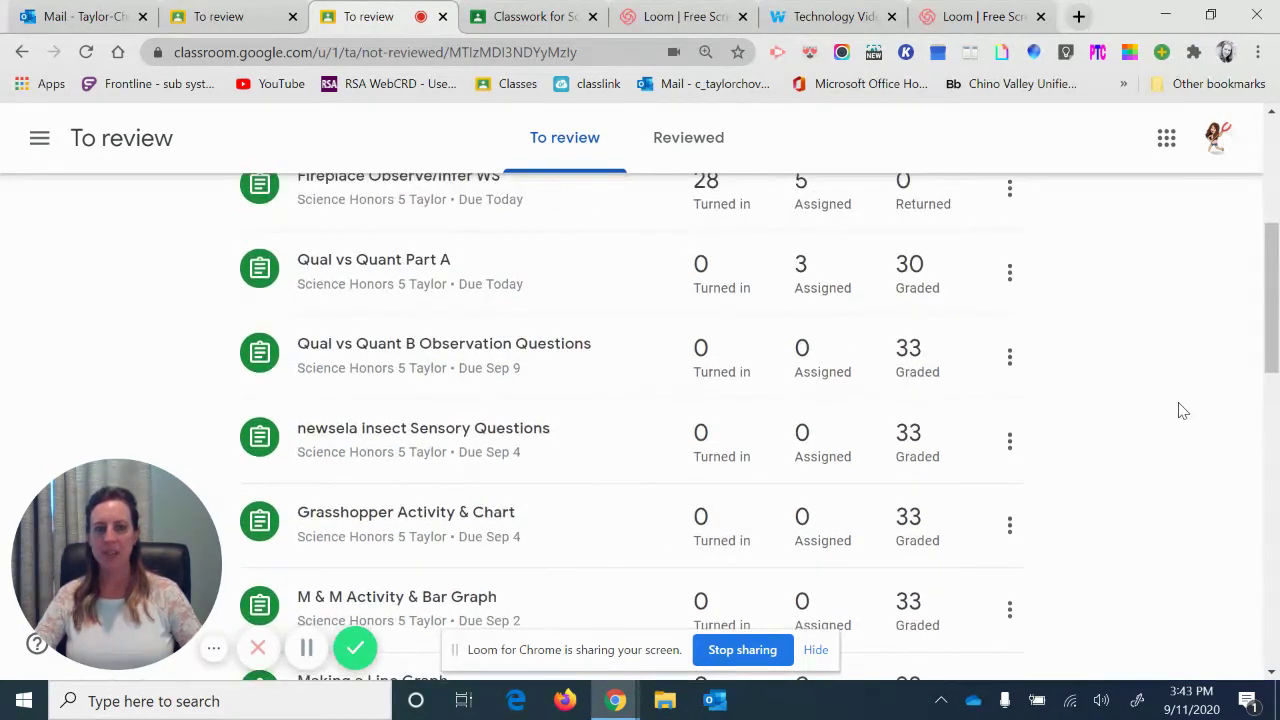